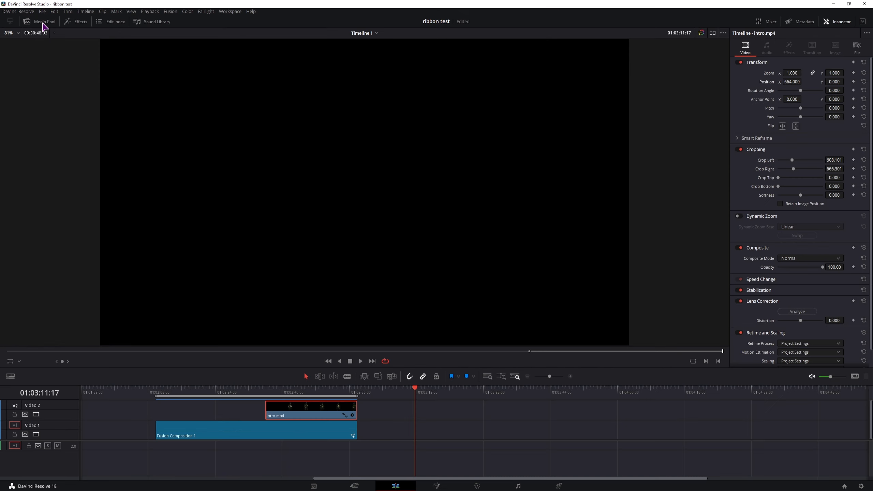
# - Create a new Fusion composition with the default settings and place it on Video 1 at the playhead
pyautogui.click(43, 24)
pyautogui.rightClick(80, 159)
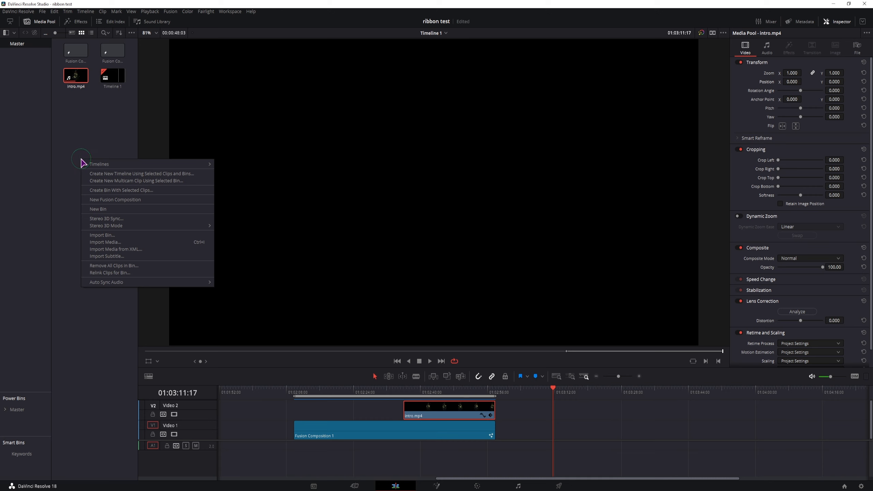
pyautogui.click(117, 201)
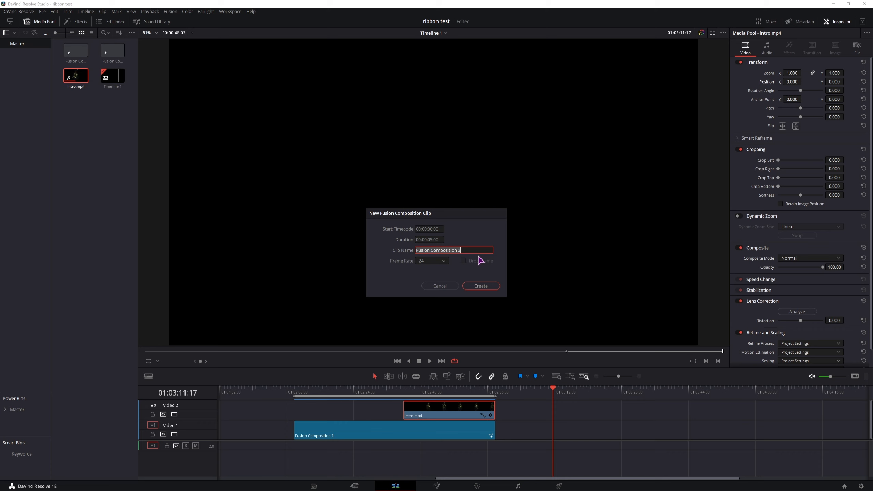
pyautogui.click(481, 286)
pyautogui.moveTo(76, 77); pyautogui.dragTo(560, 431)
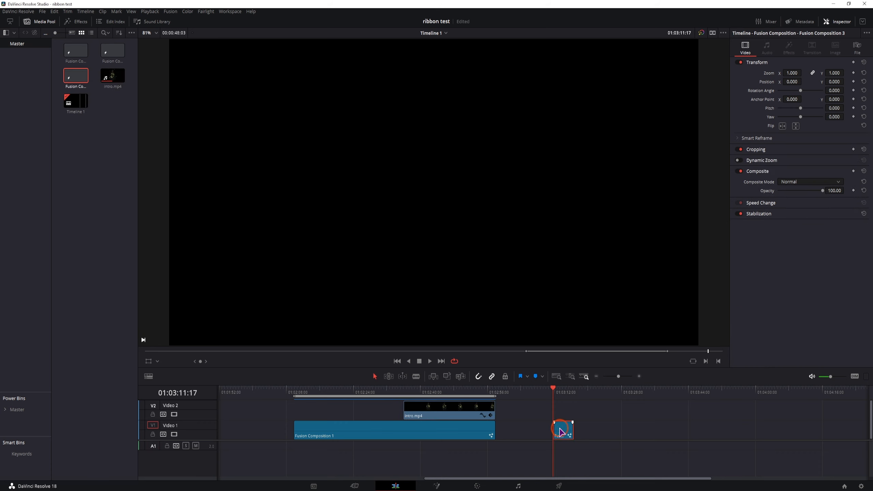
# - Open the new composition at its first frame in the Fusion page and move MediaOut1 aside to make room for nodes
pyautogui.click(562, 392)
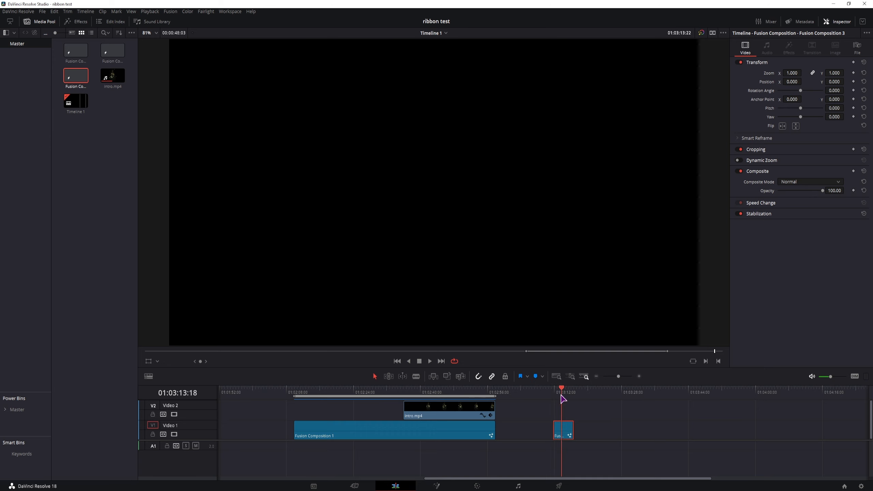
pyautogui.press('Up')
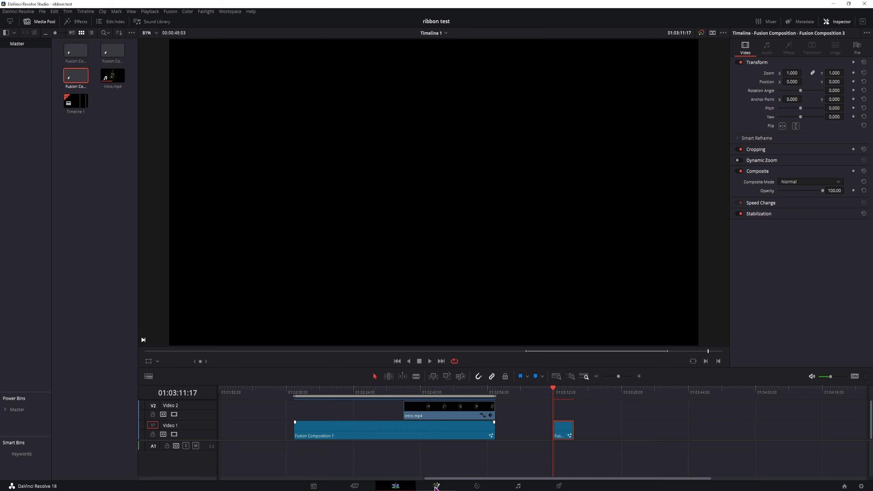
pyautogui.click(436, 486)
pyautogui.moveTo(165, 358); pyautogui.dragTo(486, 413)
pyautogui.click(474, 394)
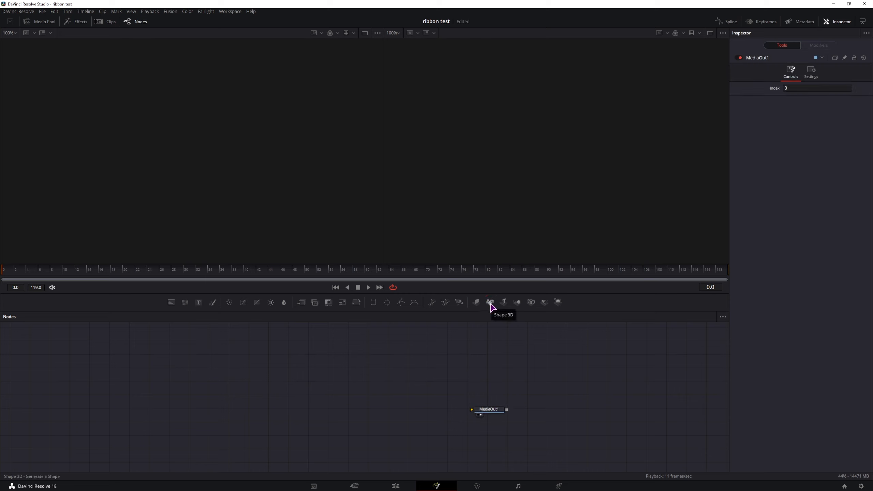
# - Add Shape 3D and Renderer 3D nodes, chain them into MediaOut1 in one row, and show Renderer3D1 in the first viewer
pyautogui.moveTo(489, 302); pyautogui.dragTo(149, 411)
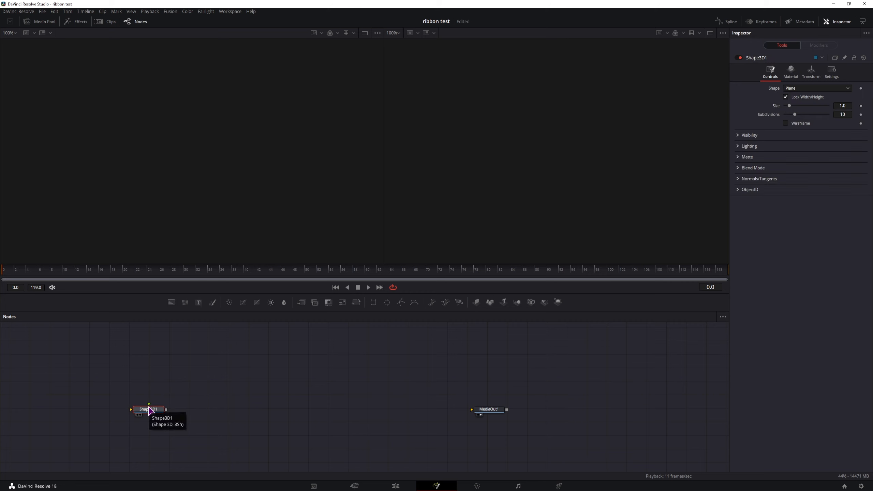
pyautogui.moveTo(558, 302); pyautogui.dragTo(250, 412)
pyautogui.moveTo(166, 409); pyautogui.dragTo(471, 409)
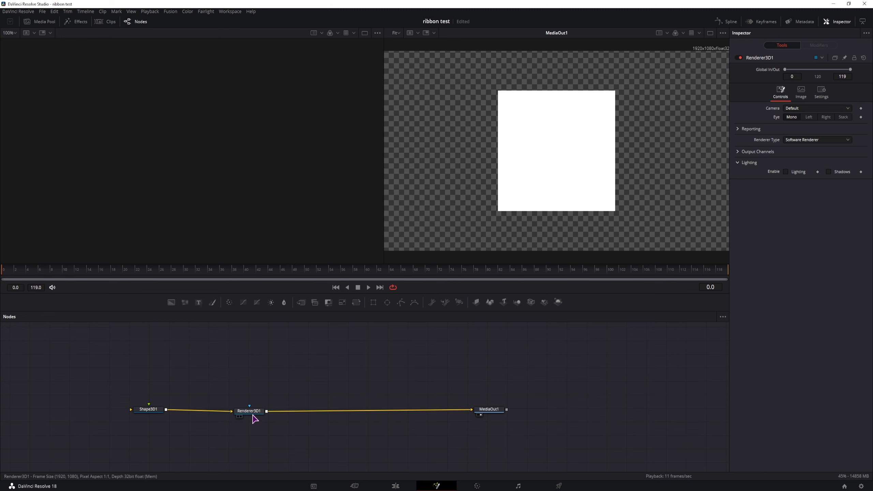
pyautogui.click(252, 415)
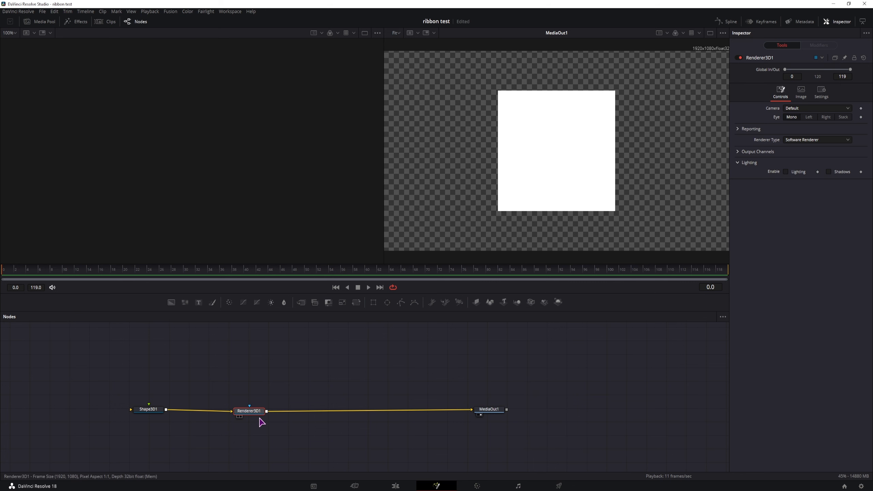
pyautogui.press('1')
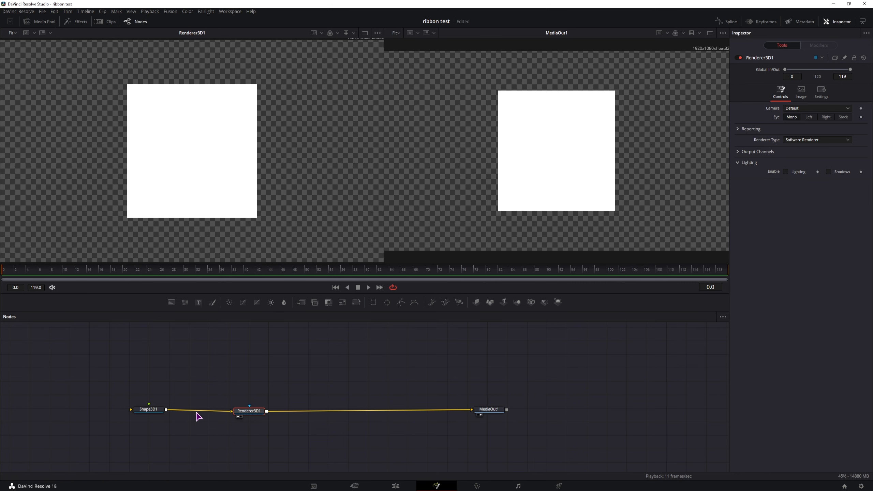
pyautogui.moveTo(257, 417); pyautogui.dragTo(266, 416)
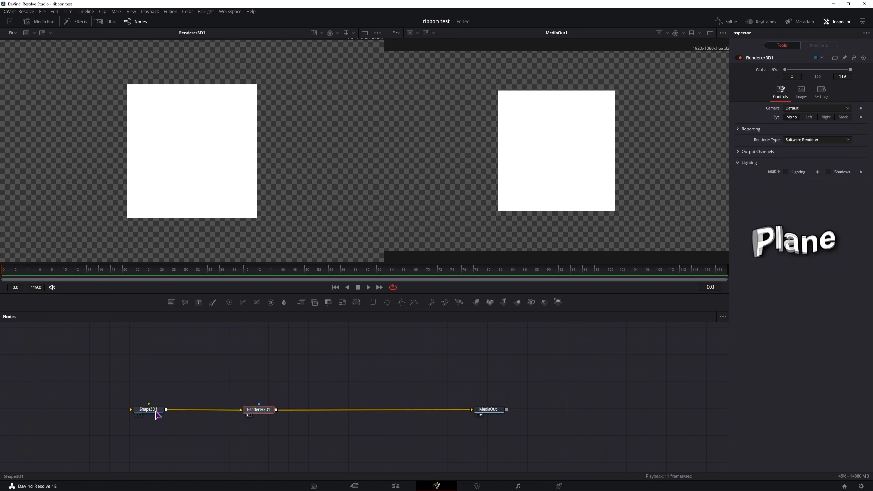
# - Merge a Camera 3D into the chain between Shape3D1 and Renderer3D1, and show Merge3D1 in the first viewer
pyautogui.moveTo(155, 416); pyautogui.dragTo(117, 415)
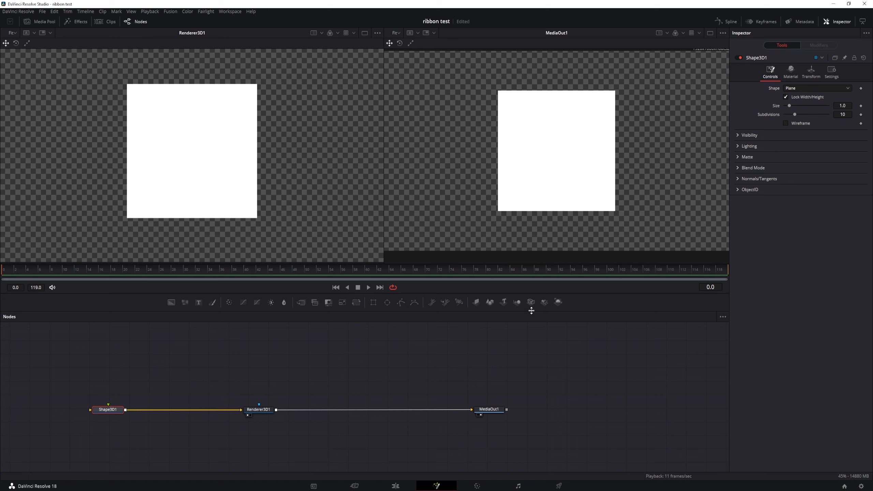
pyautogui.moveTo(531, 302); pyautogui.dragTo(126, 411)
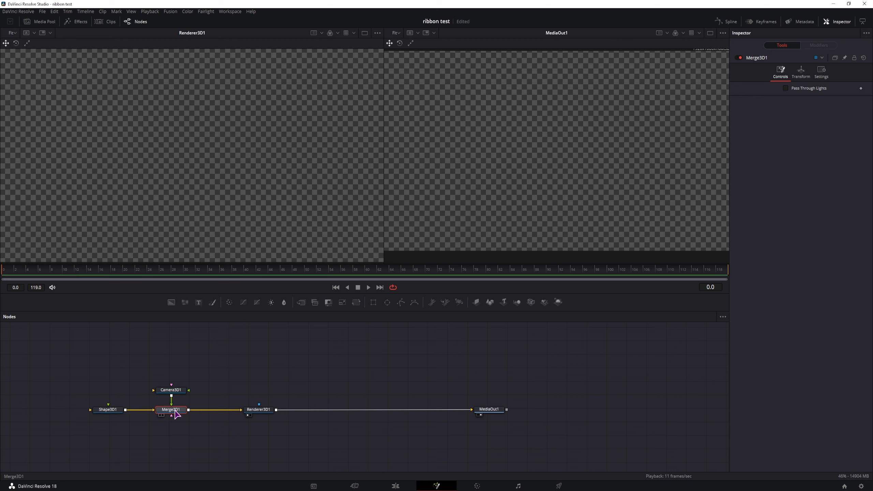
pyautogui.press('1')
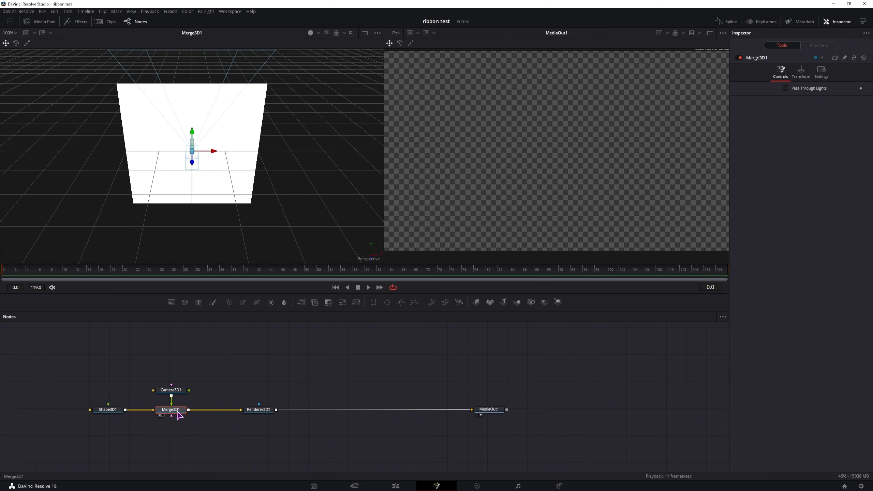
# - Pull Camera3D1 back along its Z axis until the whole plane fits in the rendered frame with a margin around it
pyautogui.click(177, 391)
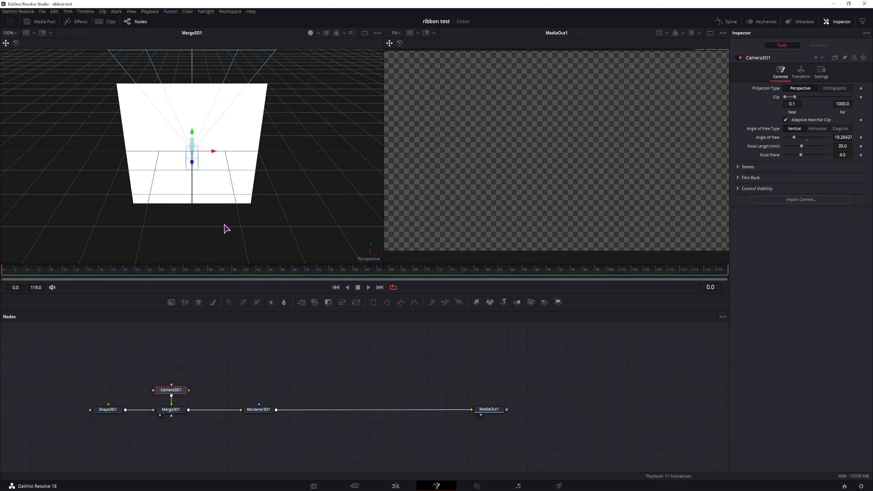
pyautogui.scroll(-2, 224, 224)
pyautogui.moveTo(192, 164); pyautogui.dragTo(209, 341)
pyautogui.scroll(-2, 205, 242)
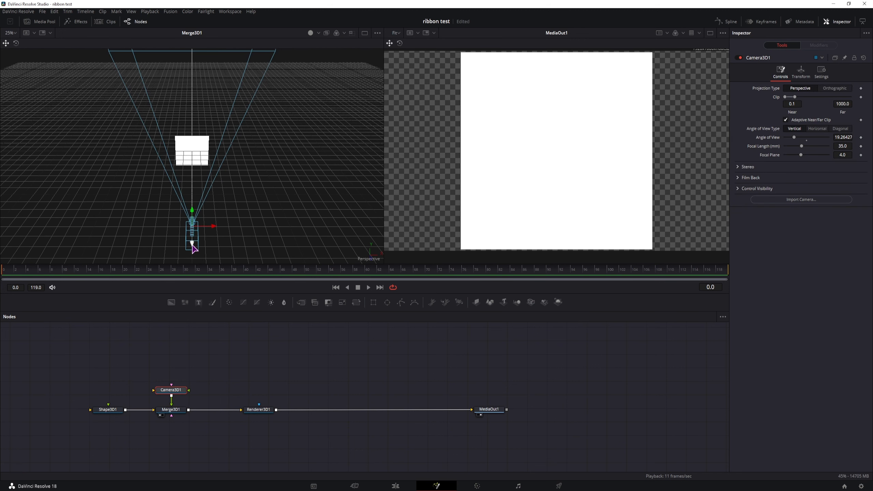
pyautogui.moveTo(193, 246); pyautogui.dragTo(197, 273)
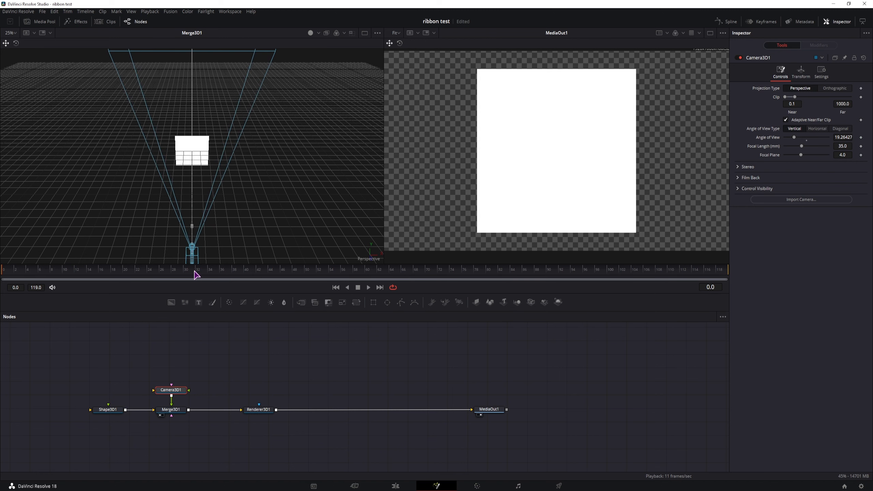
# - Reduce the plane's size to 0.35 and try rotating it about the X axis
pyautogui.click(109, 410)
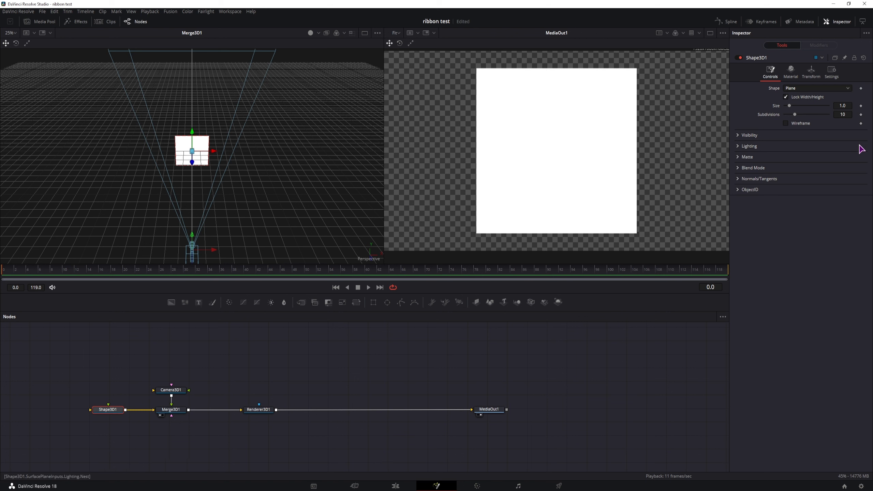
pyautogui.moveTo(843, 106); pyautogui.dragTo(820, 106)
pyautogui.click(817, 76)
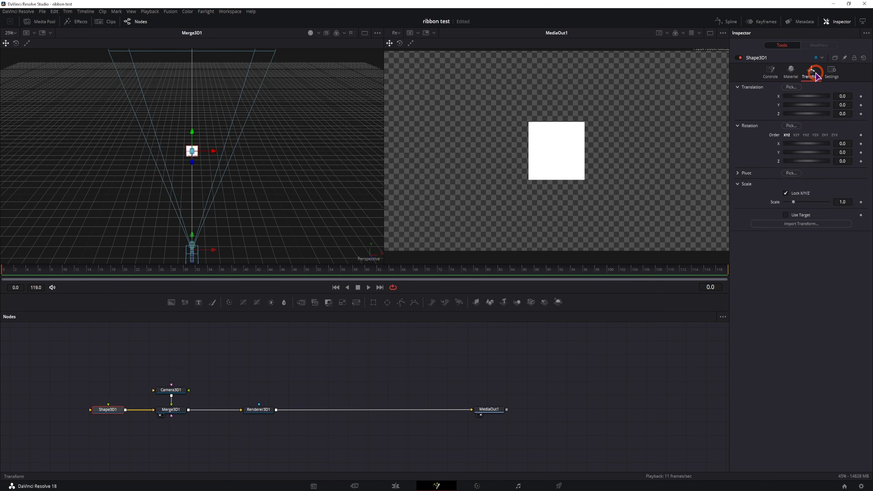
pyautogui.moveTo(842, 143); pyautogui.dragTo(807, 144)
# - Change Shape3D1 from a plane to a cube and shrink it to roughly a third of its default size
pyautogui.click(770, 77)
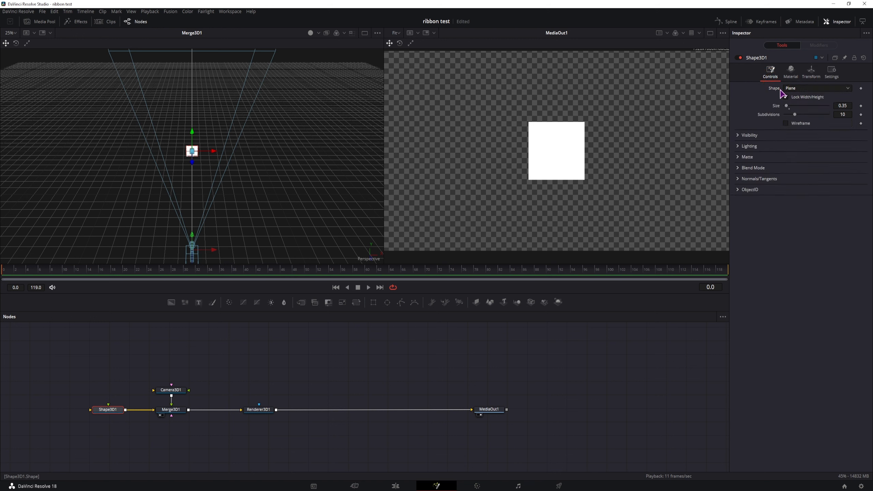
pyautogui.click(805, 89)
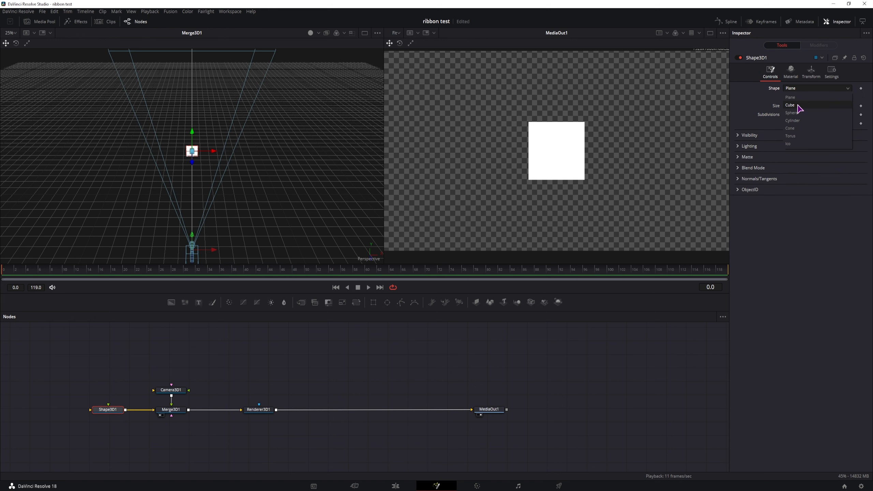
pyautogui.click(797, 105)
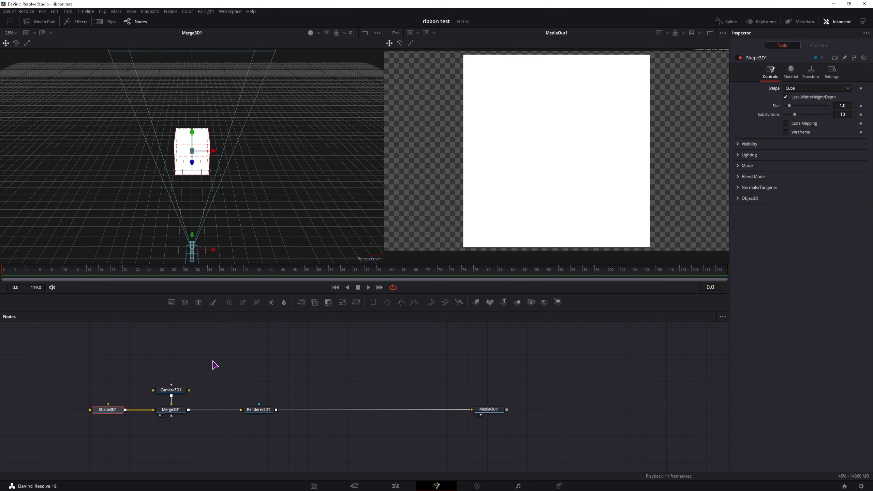
pyautogui.moveTo(847, 106)
pyautogui.mouseDown()
pyautogui.moveTo(831, 106)
pyautogui.moveTo(847, 108)
pyautogui.mouseUp()
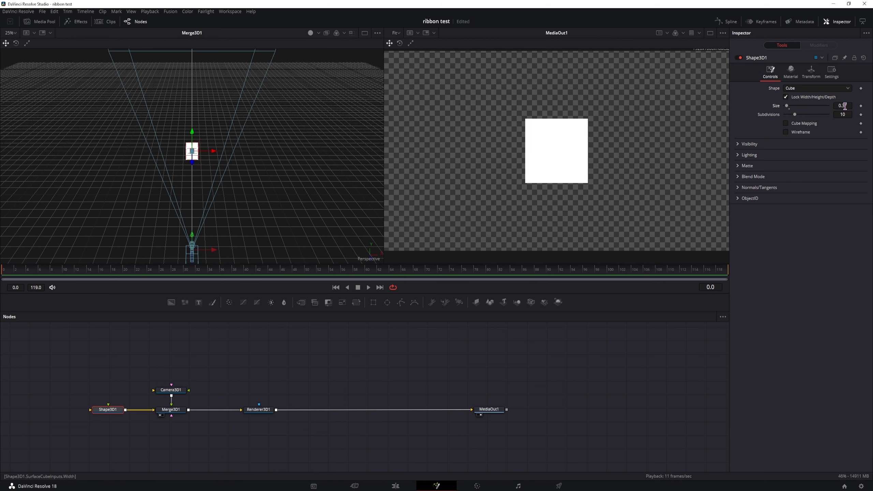
# - Rotate the cube to X -21.3, Y -39.2 and Z -14.7, and keyframe all three rotation axes at frame 0
pyautogui.click(812, 72)
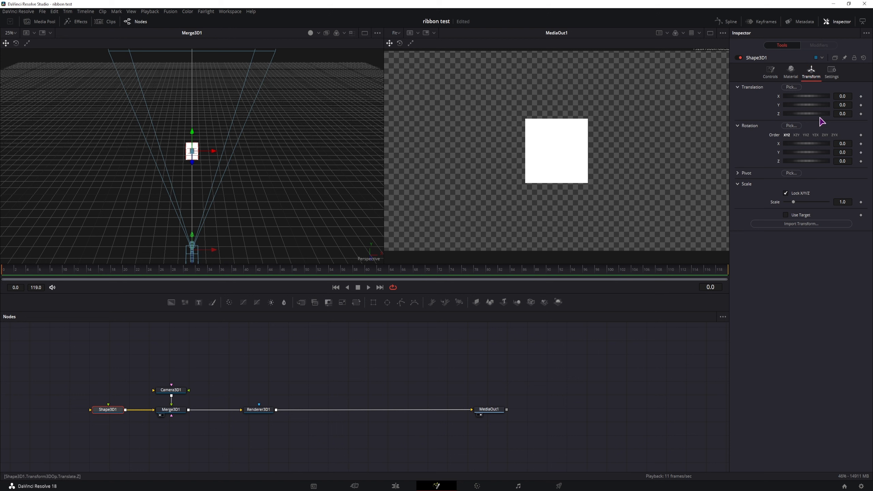
pyautogui.moveTo(844, 146); pyautogui.dragTo(829, 144)
pyautogui.moveTo(843, 161); pyautogui.dragTo(829, 161)
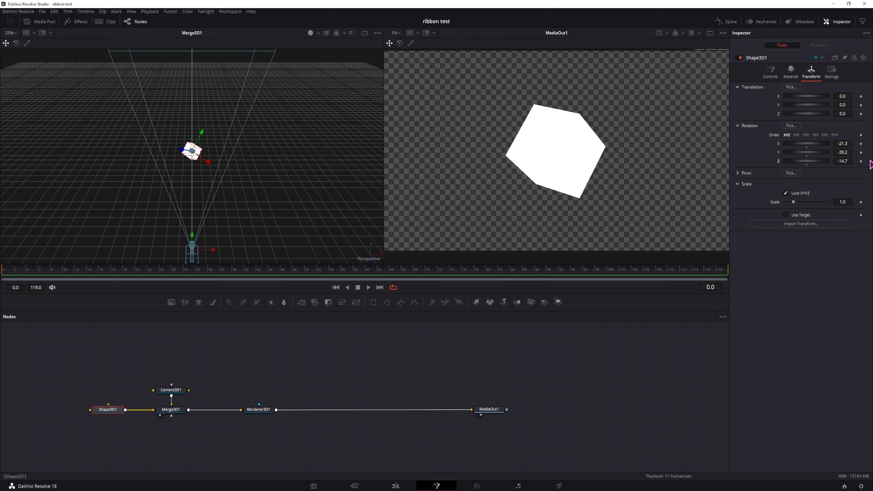
pyautogui.click(861, 144)
pyautogui.click(861, 153)
pyautogui.click(861, 161)
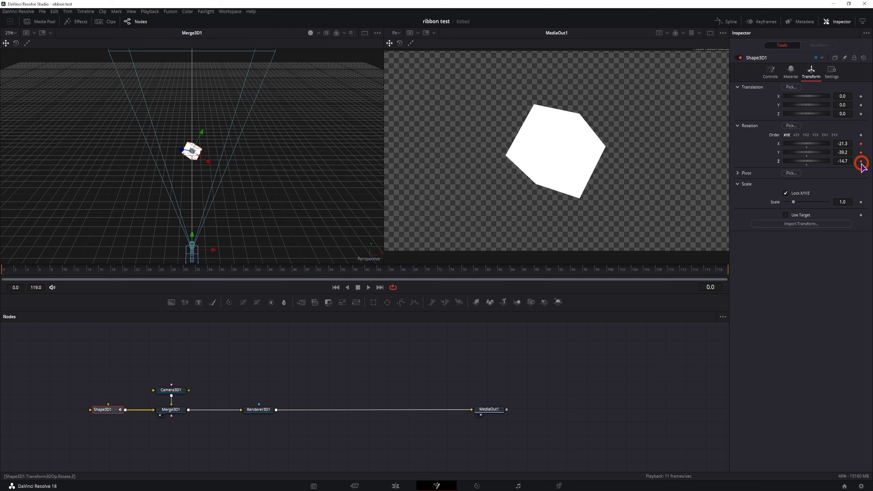
# - Set the cube's rotation at frame 119 to X -65.6, Y 7.8 and Z 24.4, and preview the animation
pyautogui.click(724, 270)
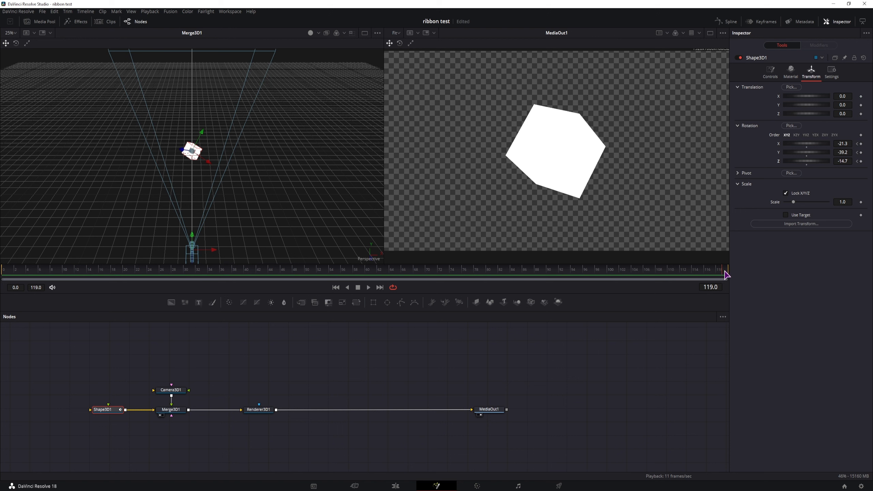
pyautogui.moveTo(804, 144)
pyautogui.mouseDown()
pyautogui.moveTo(822, 147)
pyautogui.moveTo(801, 151)
pyautogui.mouseUp()
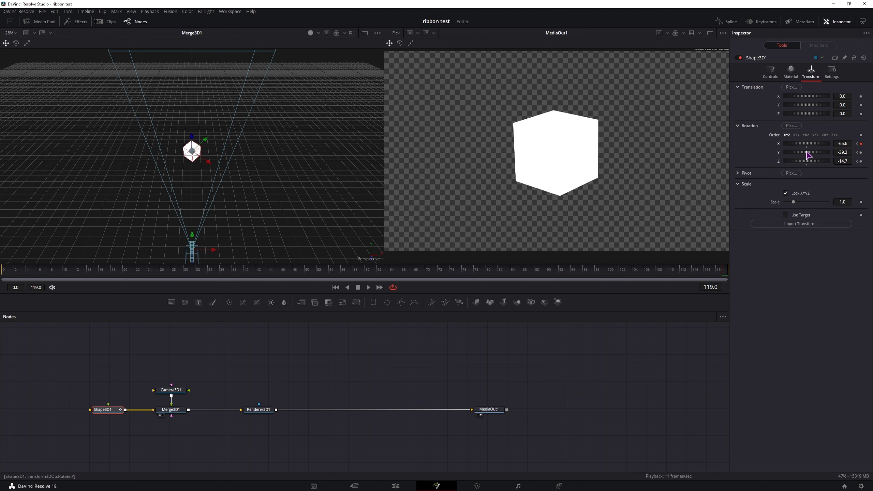
pyautogui.click(4, 270)
pyautogui.press('space')
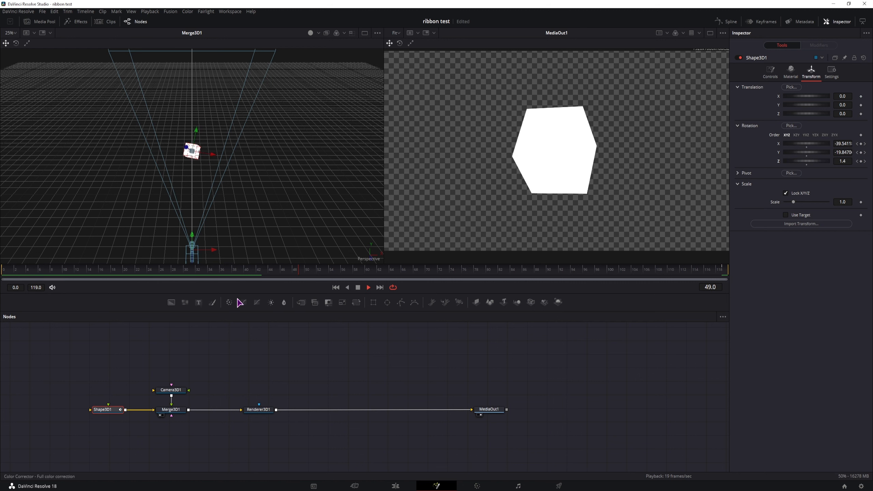
pyautogui.click(726, 274)
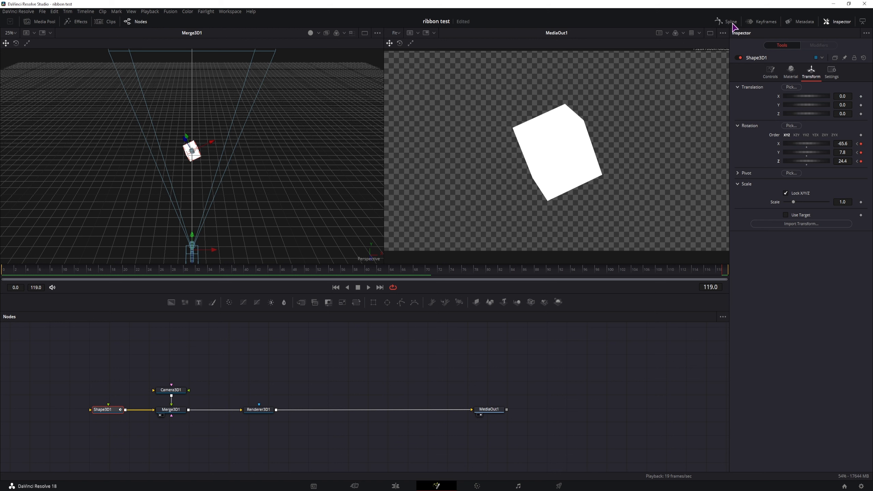
# - Display the cube's X, Y and Z rotation curves in the Spline editor and apply Set Relative to all their keyframes
pyautogui.click(733, 23)
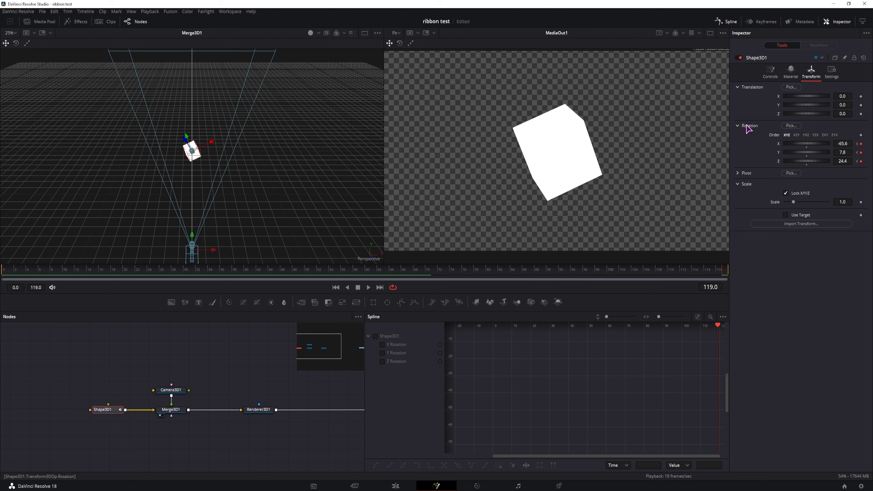
pyautogui.click(381, 346)
pyautogui.click(382, 355)
pyautogui.click(382, 362)
pyautogui.click(382, 344)
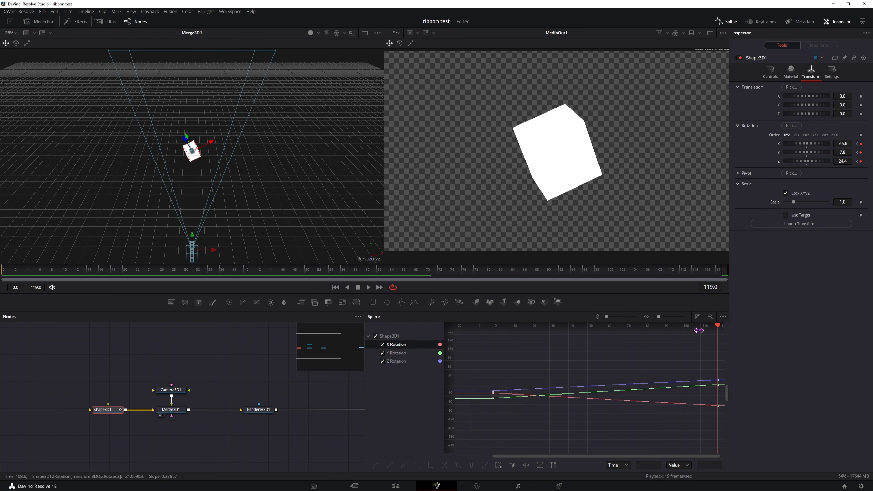
pyautogui.click(697, 317)
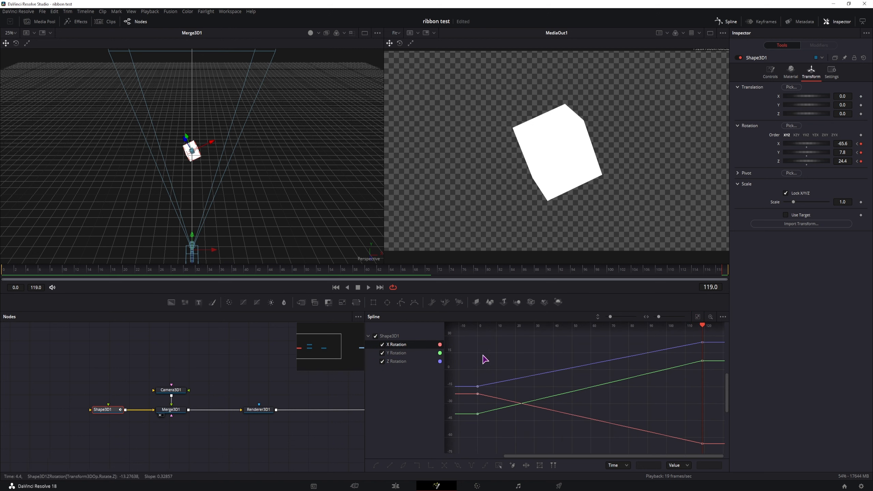
pyautogui.moveTo(469, 336); pyautogui.dragTo(711, 453)
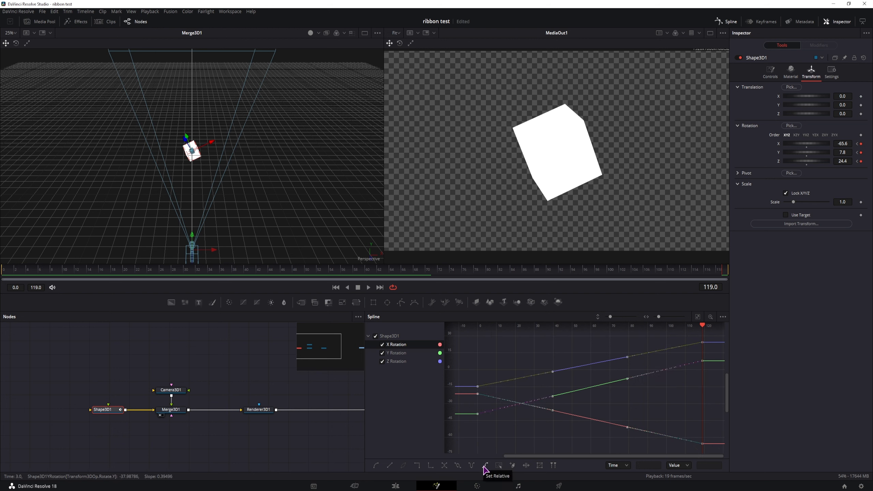
pyautogui.click(485, 467)
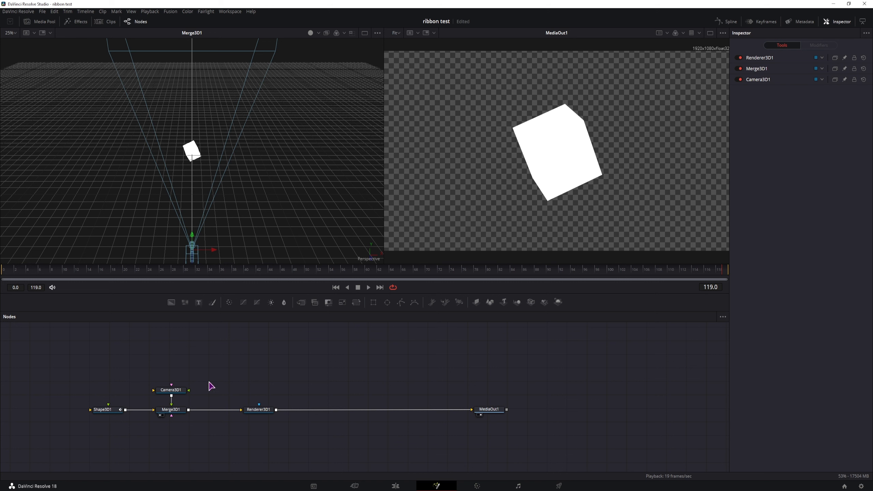
# - Add an Ambient Light to Merge3D1 and enable Lighting in Renderer3D1
pyautogui.click(153, 435)
pyautogui.click(171, 409)
pyautogui.hotkey('ctrl', 'space')
pyautogui.write('glow')
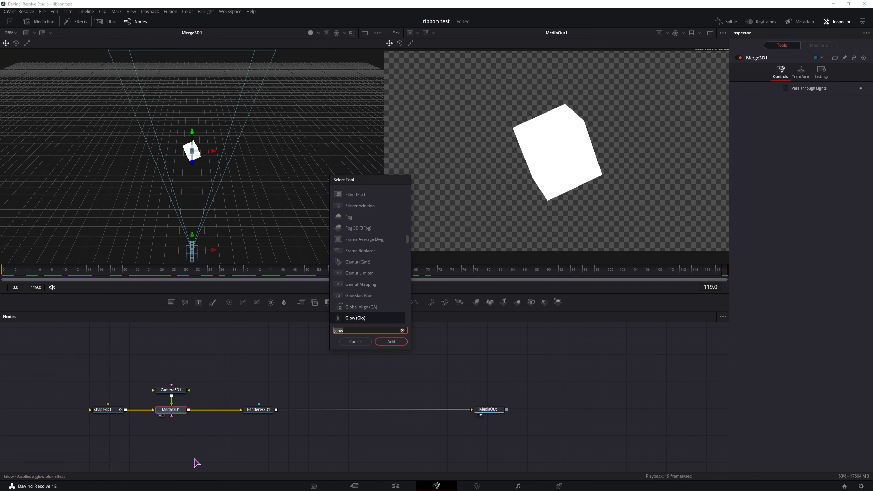
pyautogui.press('BackSpace')
pyautogui.press('BackSpace')
pyautogui.press('BackSpace')
pyautogui.press('BackSpace')
pyautogui.write('ambien')
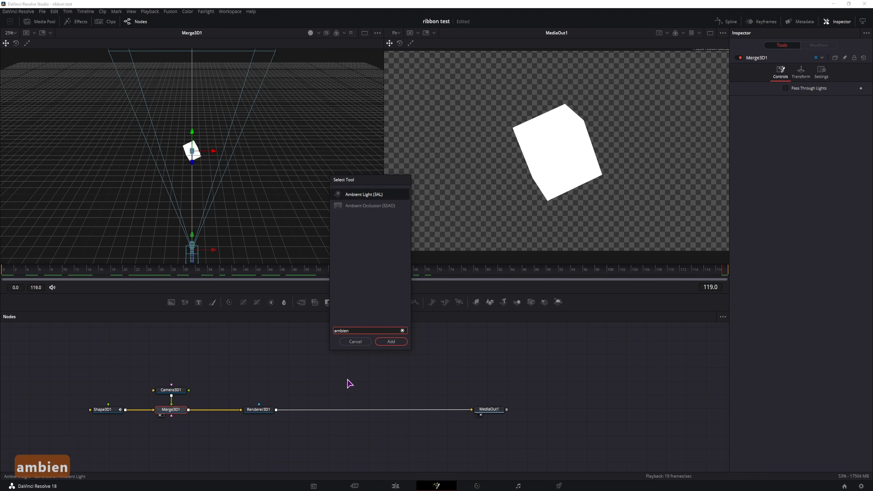
pyautogui.click(392, 341)
pyautogui.click(258, 410)
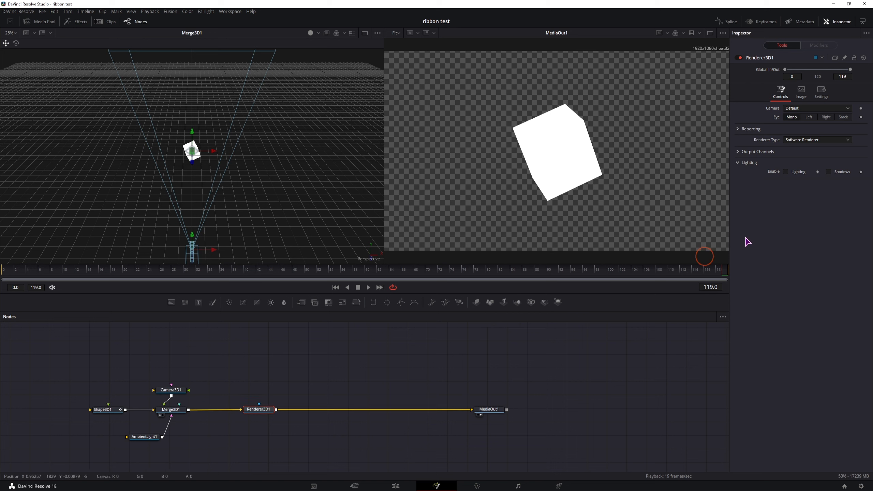
pyautogui.click(786, 172)
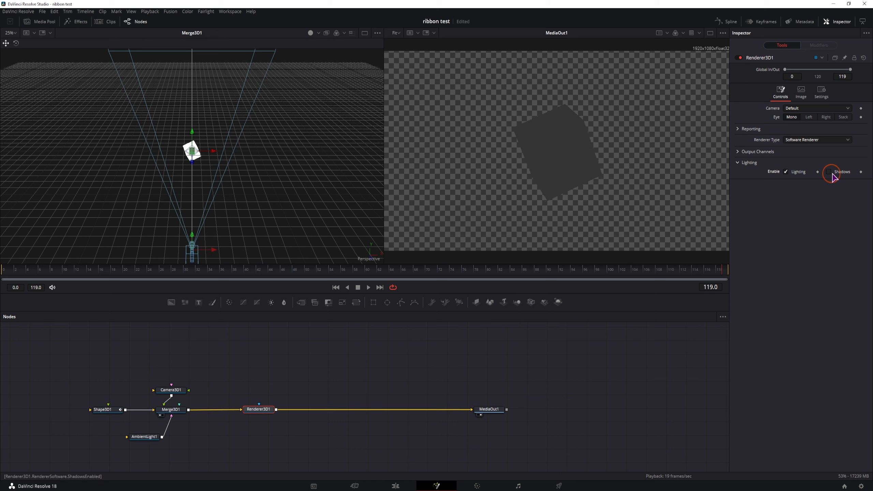
# - Add a Point Light to Merge3D1 and place it above the cube, off to its right side
pyautogui.click(171, 409)
pyautogui.hotkey('shift', 'space')
pyautogui.write('light')
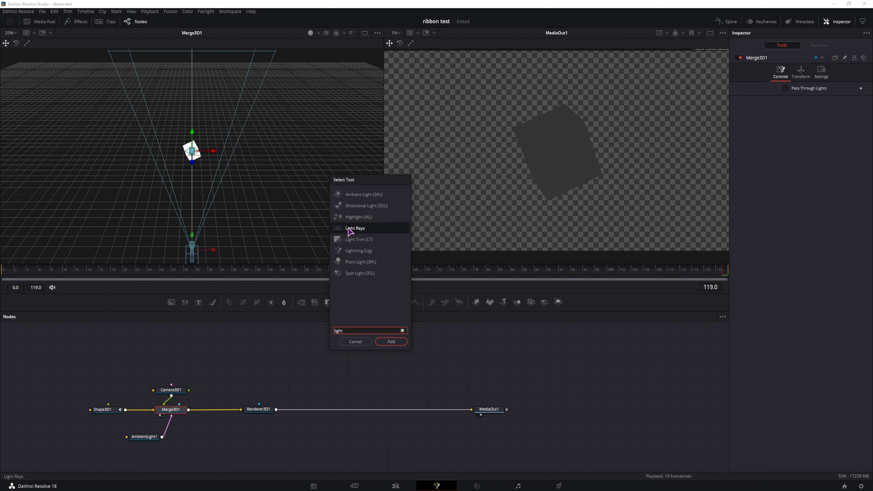
pyautogui.click(391, 339)
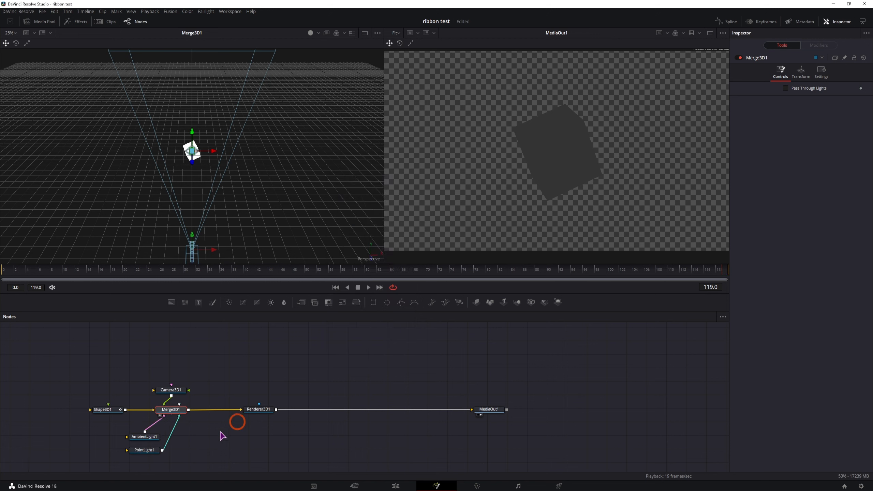
pyautogui.moveTo(148, 452); pyautogui.dragTo(194, 439)
pyautogui.click(196, 443)
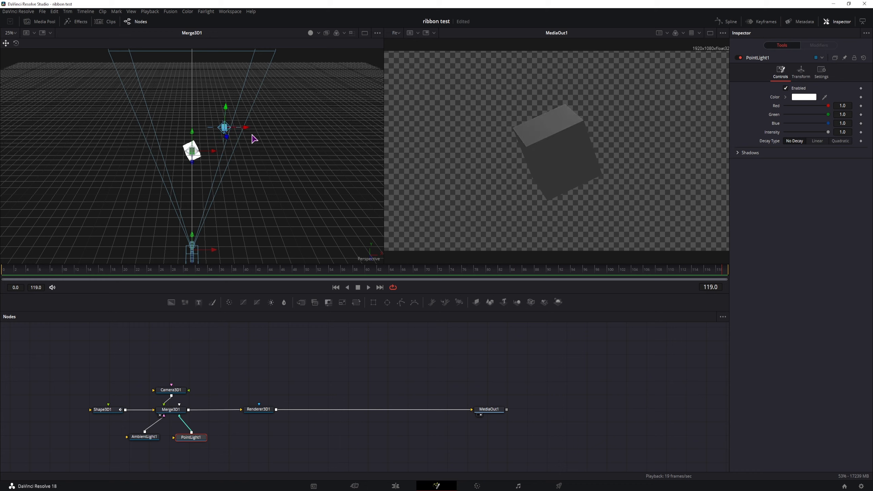
pyautogui.moveTo(277, 115); pyautogui.dragTo(253, 175)
# - Add a Spot Light to Merge3D1 and move it along Z toward the camera so it shines on the cube
pyautogui.click(171, 411)
pyautogui.moveTo(193, 441); pyautogui.dragTo(166, 458)
pyautogui.click(201, 442)
pyautogui.click(182, 412)
pyautogui.moveTo(252, 160); pyautogui.dragTo(233, 175)
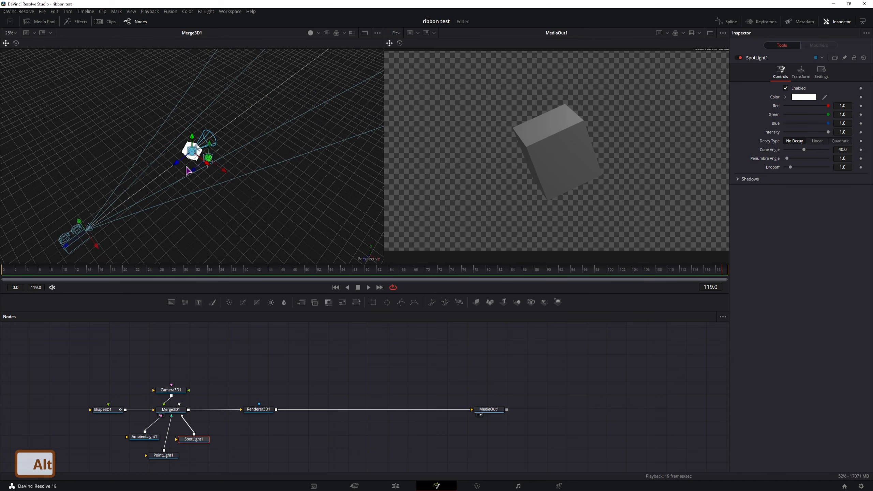
pyautogui.moveTo(176, 163); pyautogui.dragTo(198, 186)
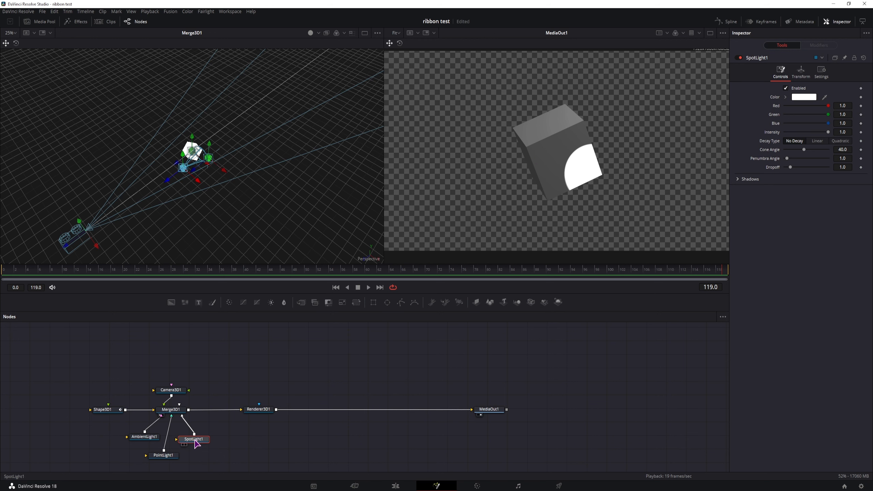
# - Move the Shape3D1 node farther away from Merge3D1 in the node graph
pyautogui.moveTo(196, 444); pyautogui.dragTo(198, 443)
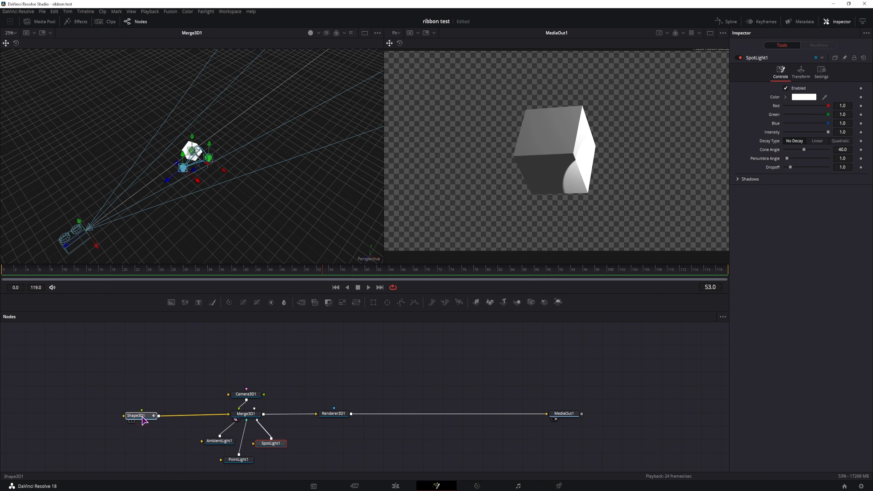
pyautogui.click(146, 415)
pyautogui.click(179, 406)
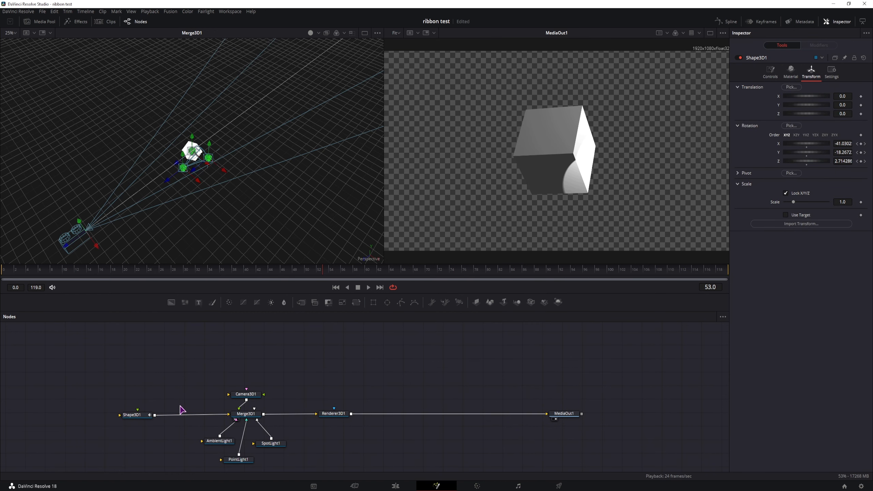
pyautogui.moveTo(102, 404); pyautogui.dragTo(166, 438)
pyautogui.click(208, 376)
pyautogui.moveTo(204, 376); pyautogui.dragTo(300, 479)
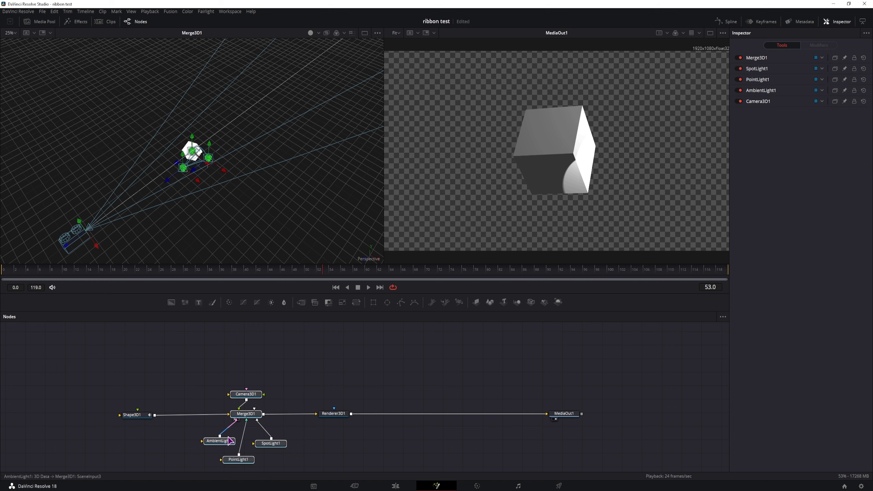
pyautogui.moveTo(299, 380); pyautogui.dragTo(282, 387)
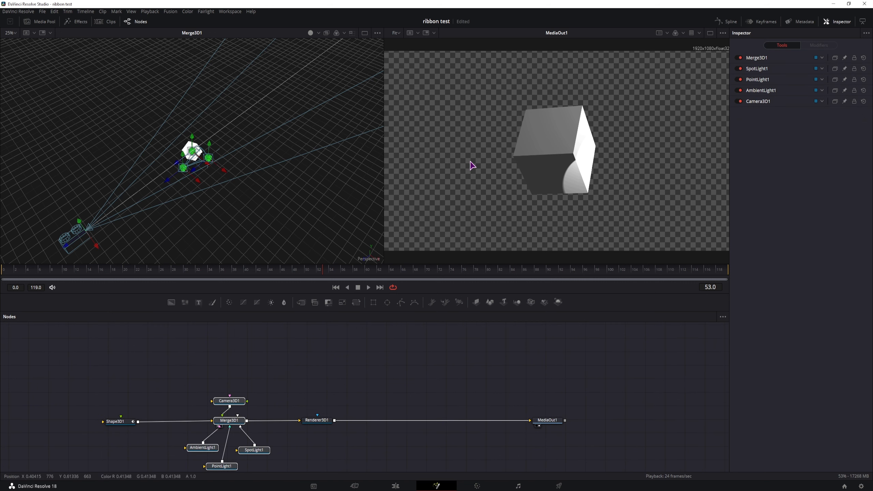
pyautogui.click(187, 371)
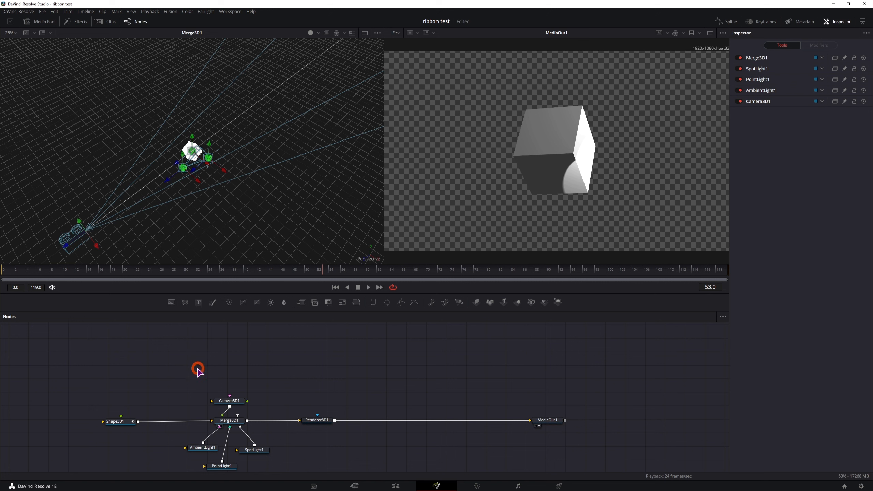
# - Add pEmitter and pRender nodes above the existing graph and connect the emitter's output to pRender1
pyautogui.moveTo(434, 305); pyautogui.dragTo(213, 358)
pyautogui.moveTo(137, 358); pyautogui.dragTo(197, 359)
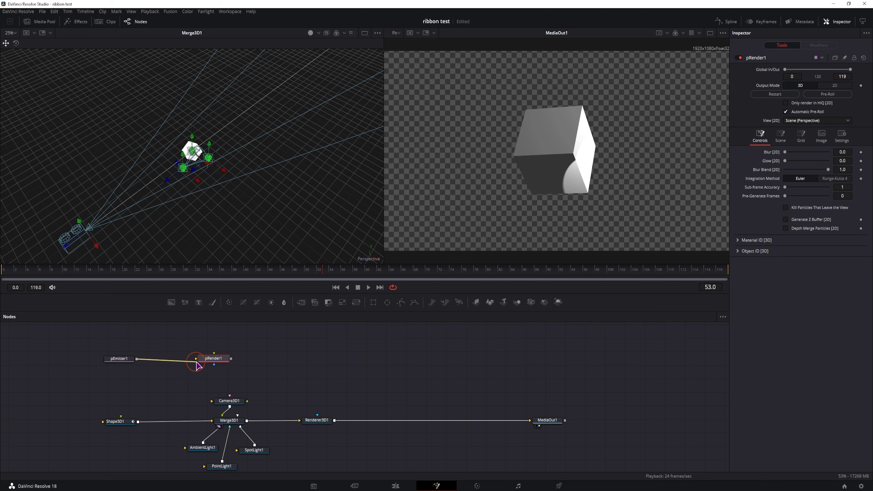
# - Move pEmitter1 straight down to below the cube and open its Region settings
pyautogui.click(123, 360)
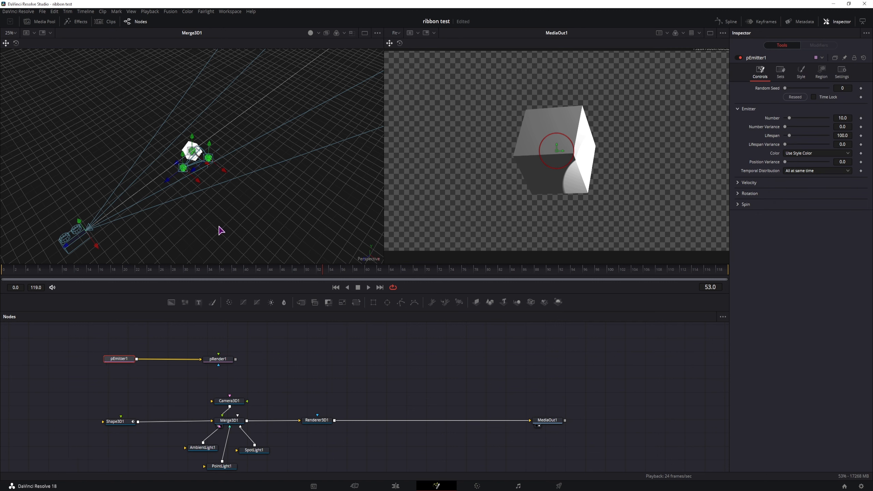
pyautogui.scroll(2, 201, 214)
pyautogui.scroll(2, 203, 214)
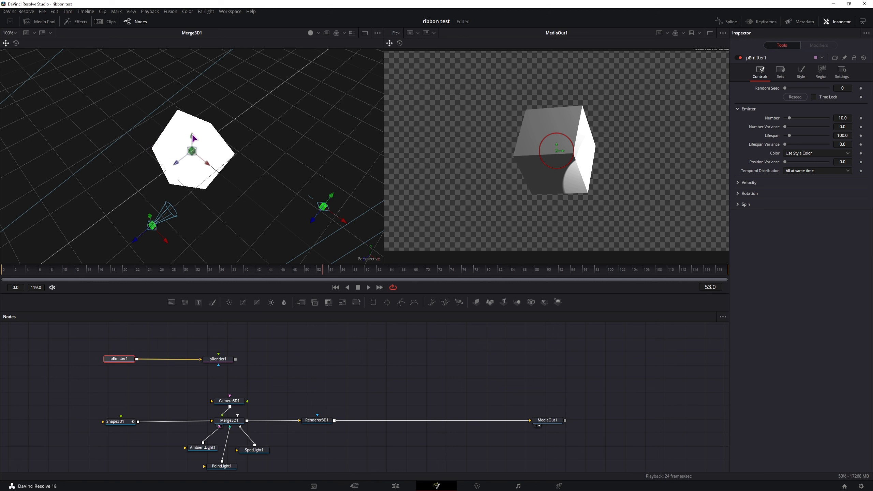
pyautogui.moveTo(191, 136); pyautogui.dragTo(192, 200)
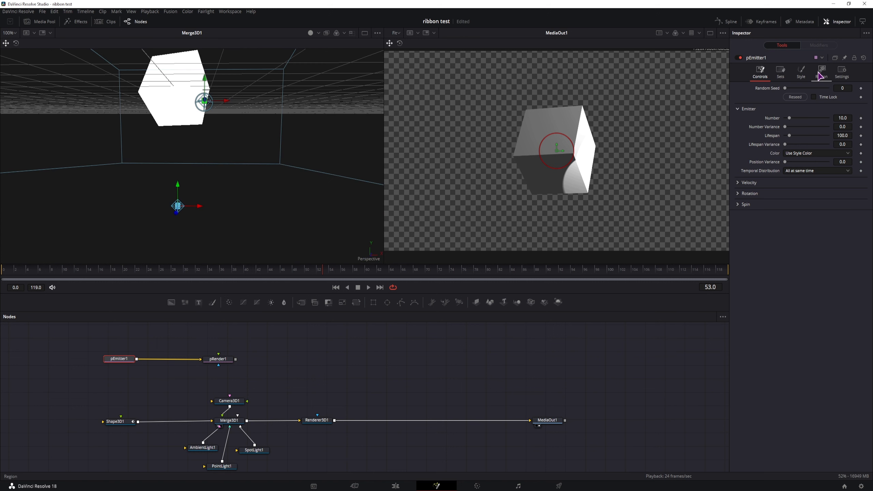
pyautogui.click(821, 74)
pyautogui.click(795, 97)
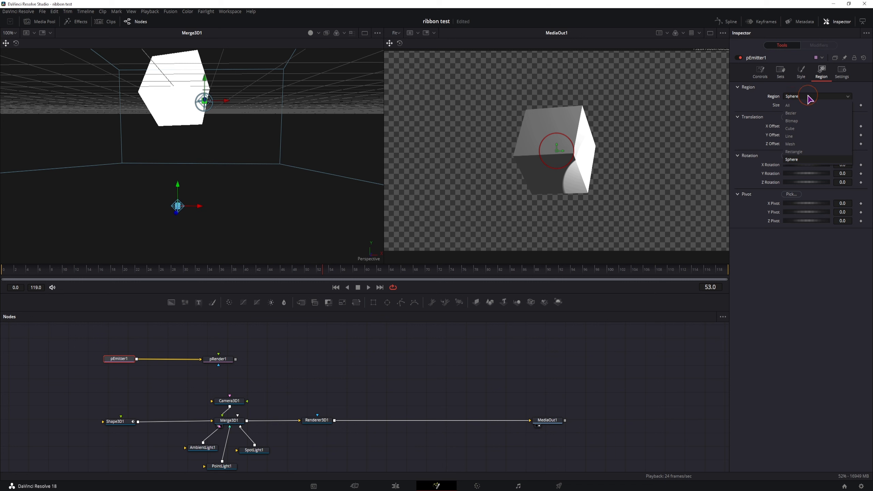
pyautogui.click(809, 97)
# - Connect pRender1's output to Merge3D1 and show the merged scene in the 3D viewer
pyautogui.click(220, 359)
pyautogui.press('1')
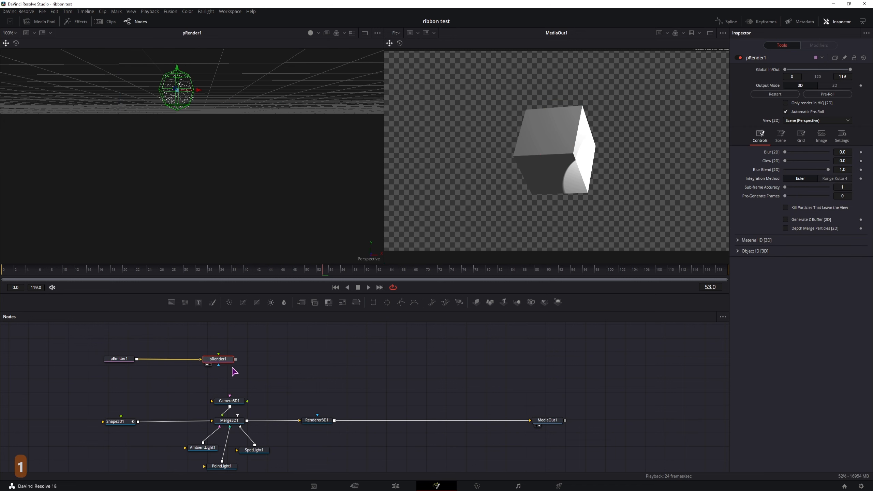
pyautogui.scroll(-4, 240, 183)
pyautogui.moveTo(239, 186); pyautogui.dragTo(233, 218)
pyautogui.moveTo(235, 360); pyautogui.dragTo(233, 420)
pyautogui.click(229, 420)
pyautogui.hotkey('ctrl', '1')
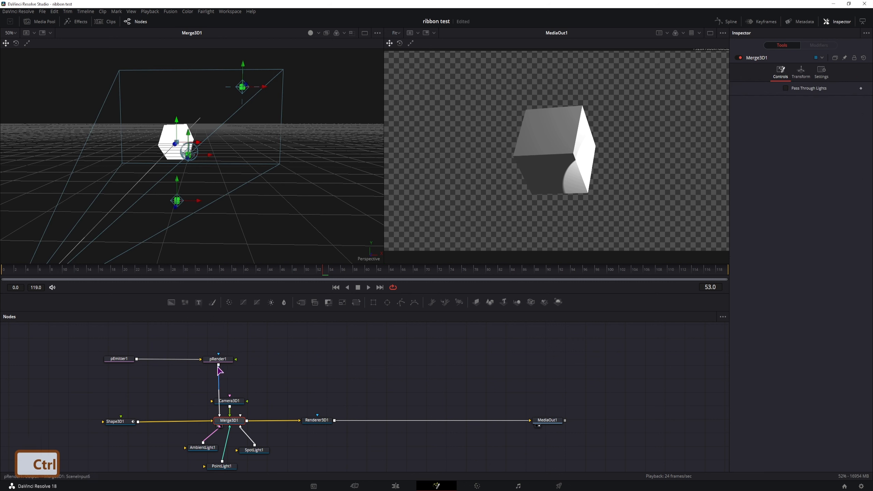
# - Change pEmitter1's region to Rectangle and enlarge it to width 0.803 and height 0.441
pyautogui.click(119, 361)
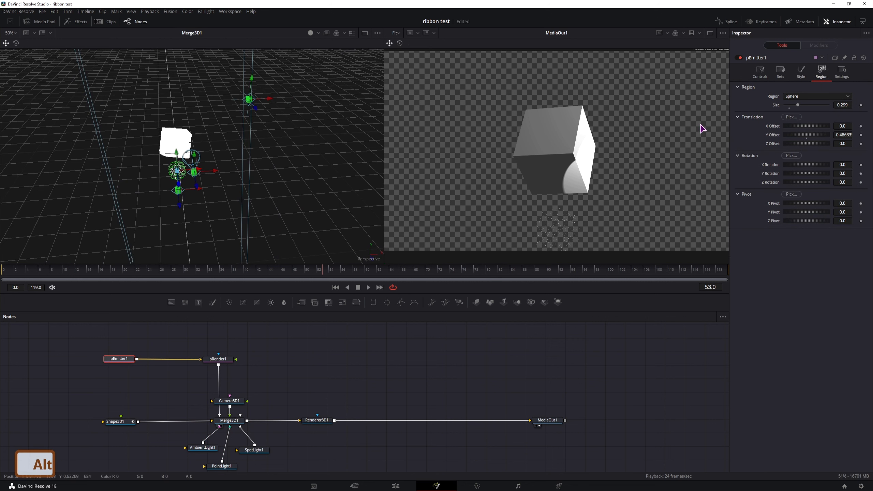
pyautogui.click(816, 97)
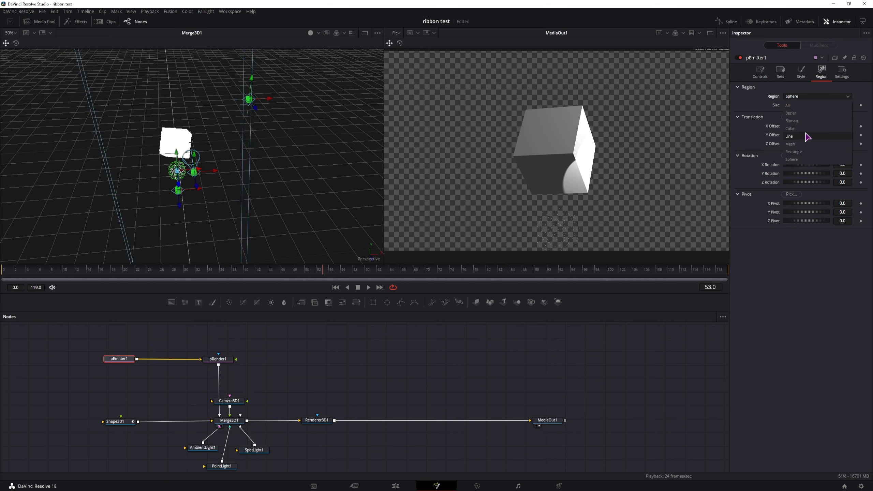
pyautogui.click(804, 152)
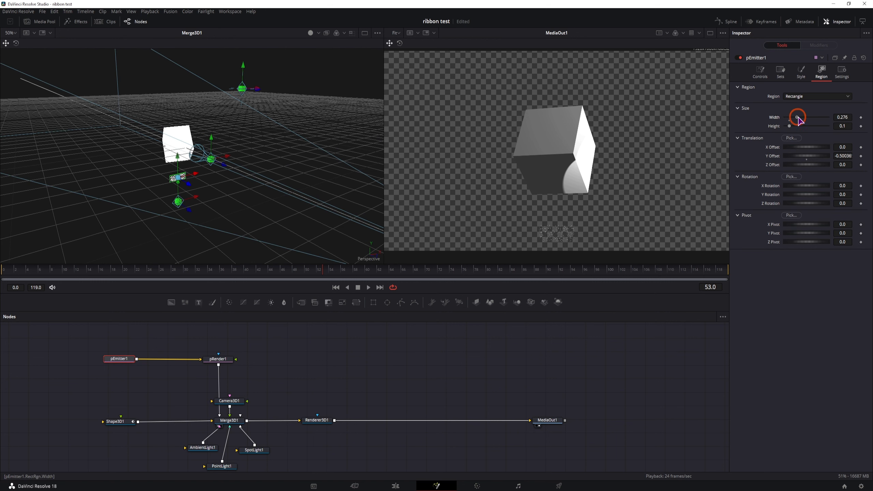
pyautogui.moveTo(790, 117)
pyautogui.mouseDown()
pyautogui.moveTo(820, 117)
pyautogui.moveTo(804, 126)
pyautogui.mouseUp()
# - Lay the emitter's rectangle flat beneath the cube with an X Rotation of 90
pyautogui.moveTo(812, 187); pyautogui.dragTo(832, 188)
pyautogui.click(856, 188)
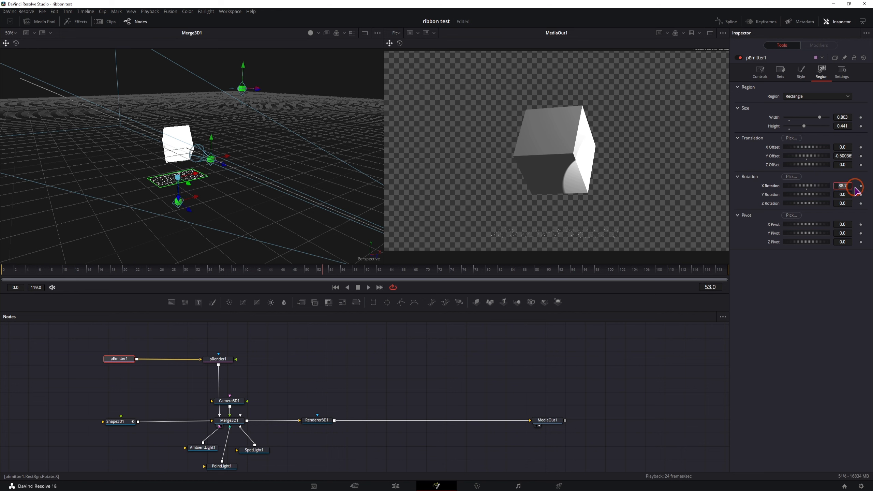
pyautogui.write('90')
pyautogui.press('Return')
pyautogui.moveTo(233, 203); pyautogui.dragTo(254, 205)
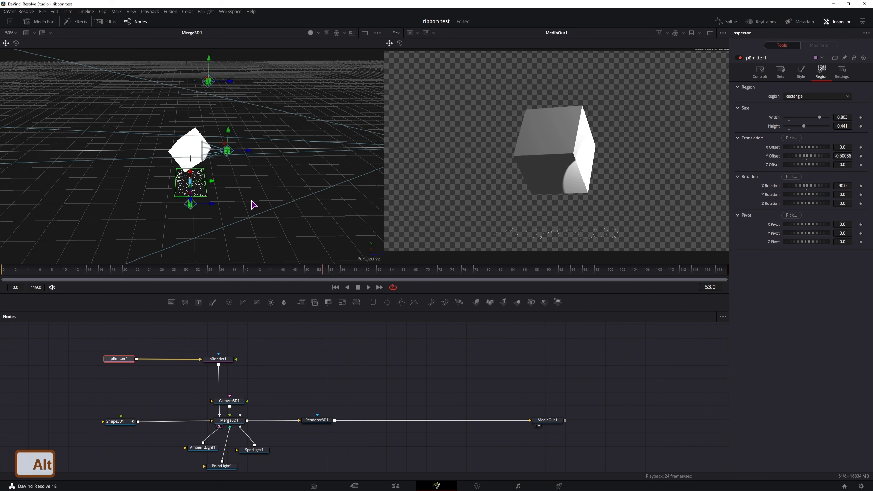
# - Enlarge the emitter's rectangle to width 1.0 and height 1.0, and preview the particles from frame 0
pyautogui.moveTo(176, 189); pyautogui.dragTo(253, 178)
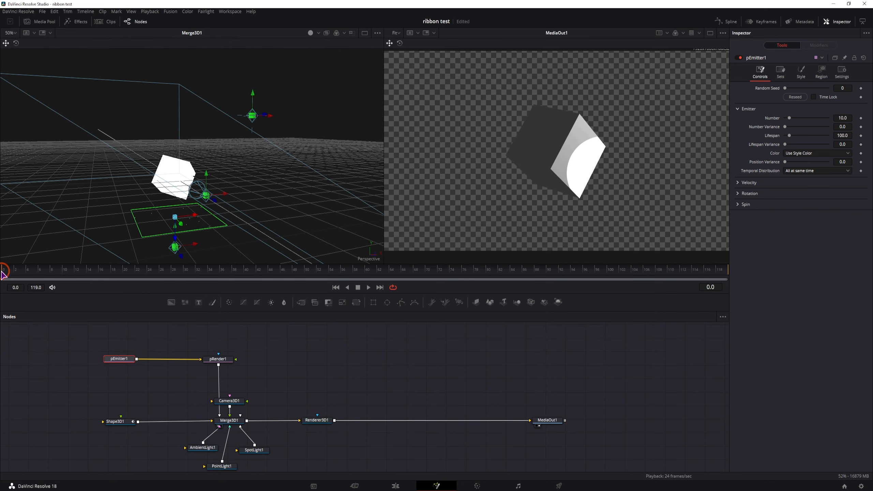
pyautogui.press('alt')
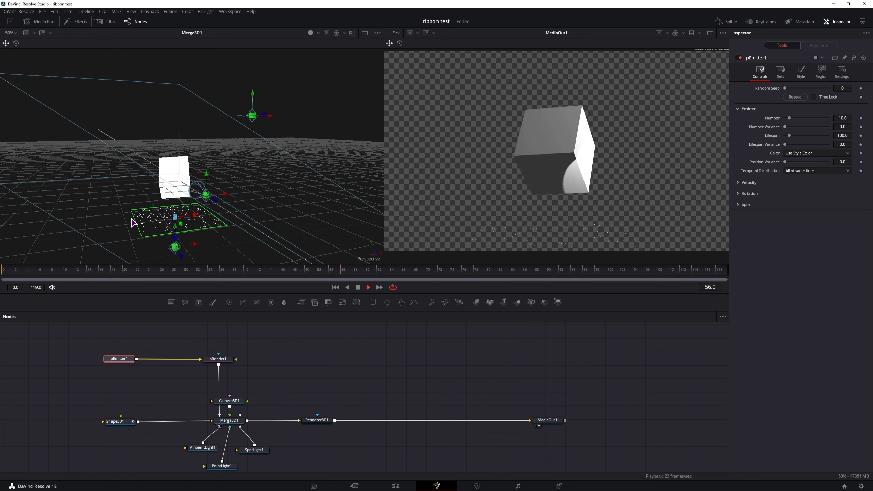
pyautogui.press('space')
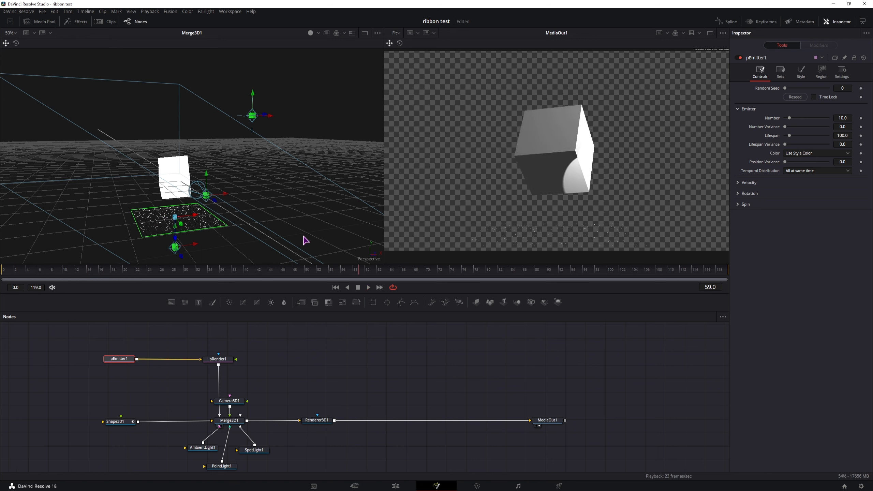
pyautogui.click(828, 75)
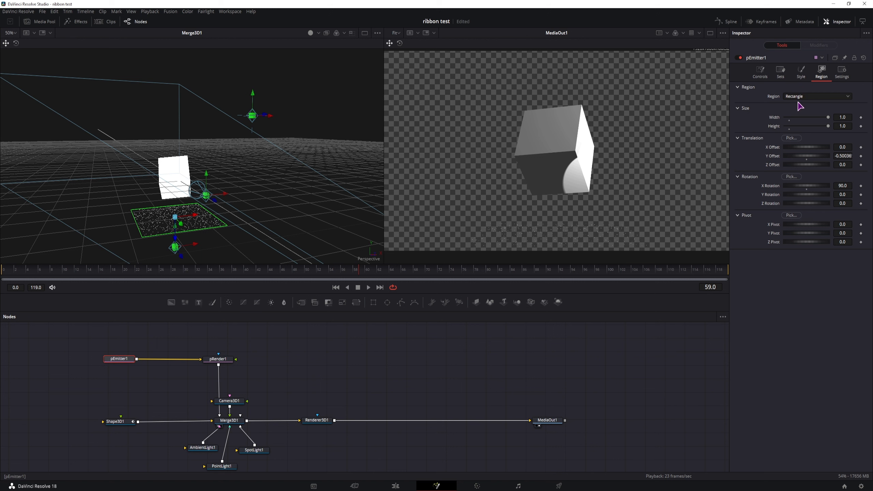
pyautogui.click(760, 73)
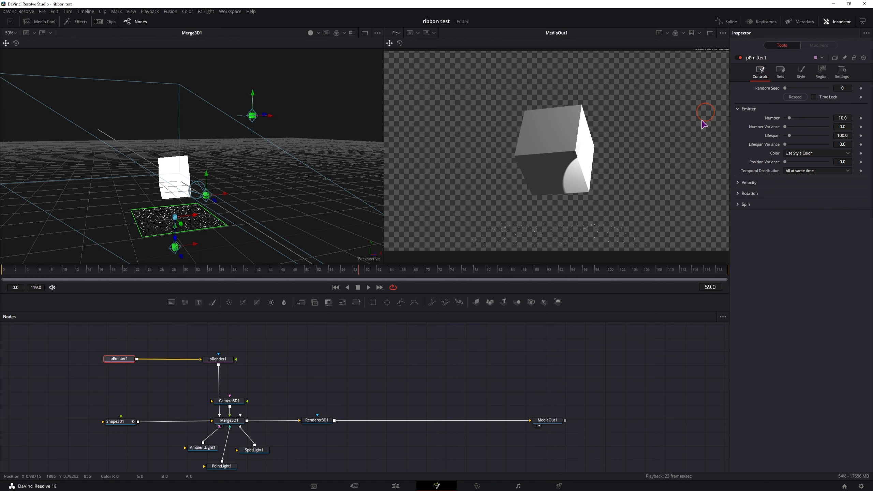
# - Send the particles upward with a Velocity of 0.126 and an Angle of 90, and preview the motion
pyautogui.click(740, 184)
pyautogui.moveTo(785, 192); pyautogui.dragTo(792, 195)
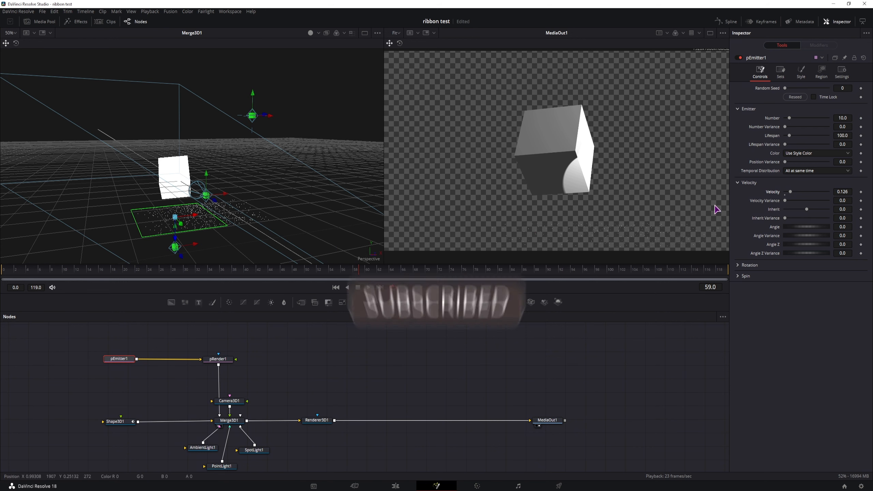
pyautogui.click(841, 227)
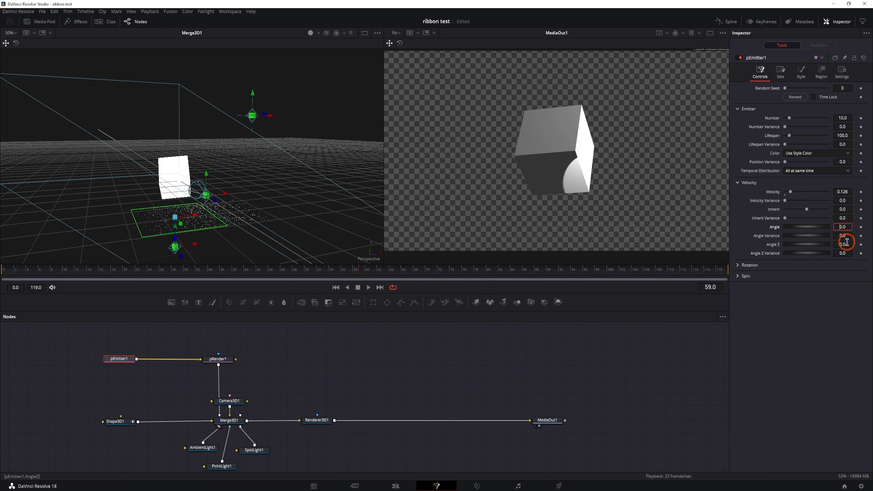
pyautogui.write('9')
pyautogui.click(823, 325)
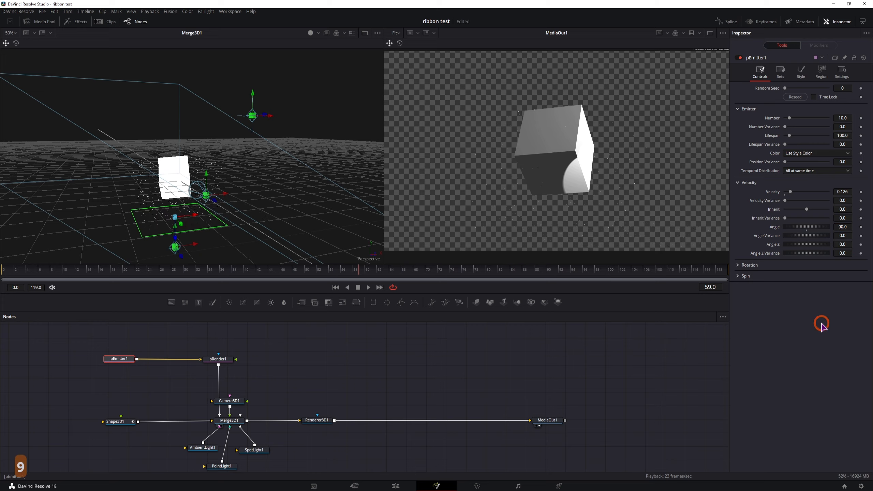
pyautogui.moveTo(183, 172); pyautogui.dragTo(282, 229)
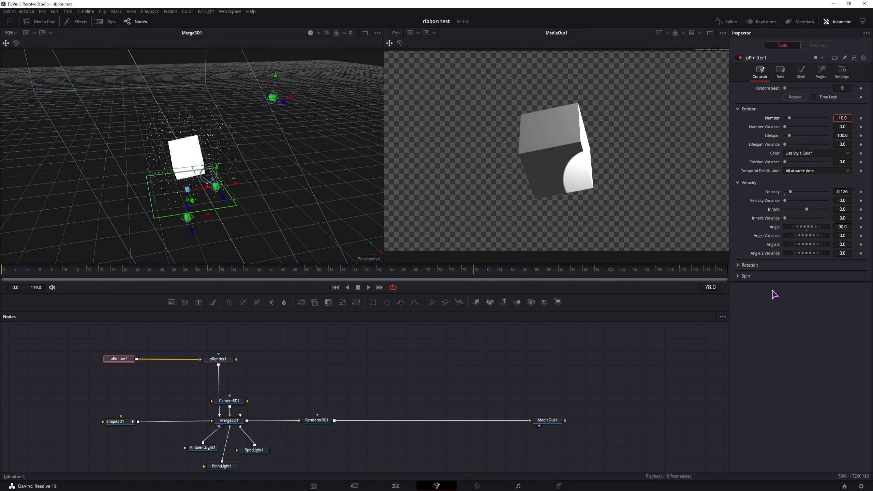
# - Set pEmitter1's particle Number to 100
pyautogui.write('0')
pyautogui.click(795, 332)
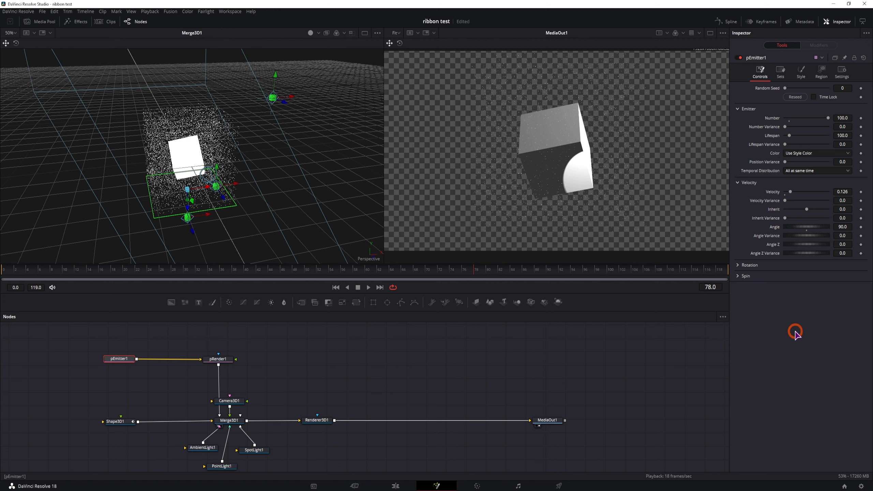
pyautogui.click(842, 117)
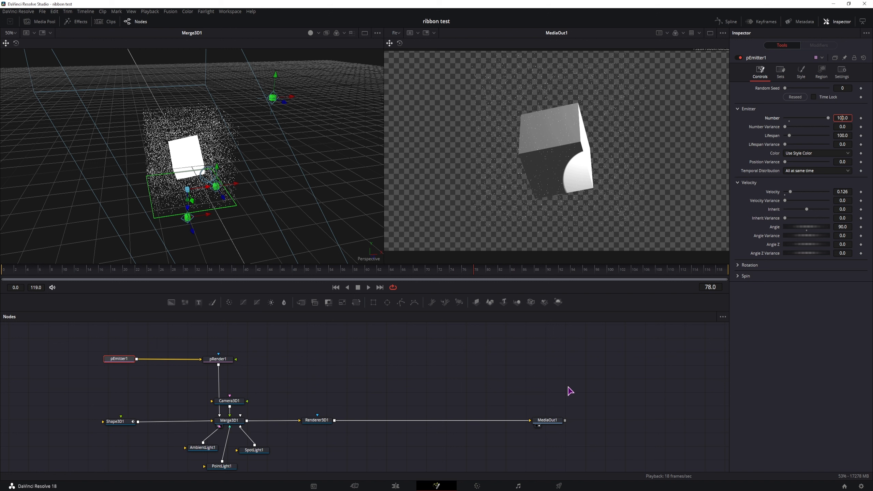
# - Set the fade of pEmitter1's particle style to 0.5 in and 0.5 out
pyautogui.click(801, 73)
pyautogui.click(739, 126)
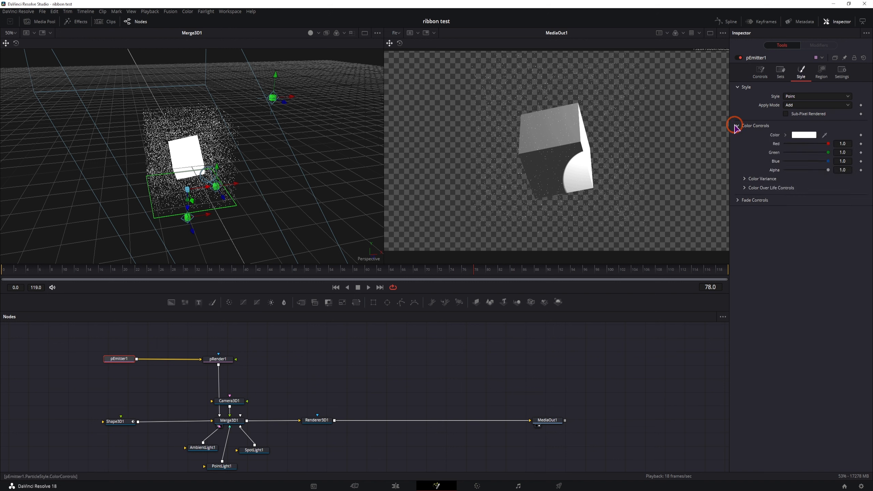
pyautogui.click(738, 201)
pyautogui.moveTo(786, 210); pyautogui.dragTo(811, 211)
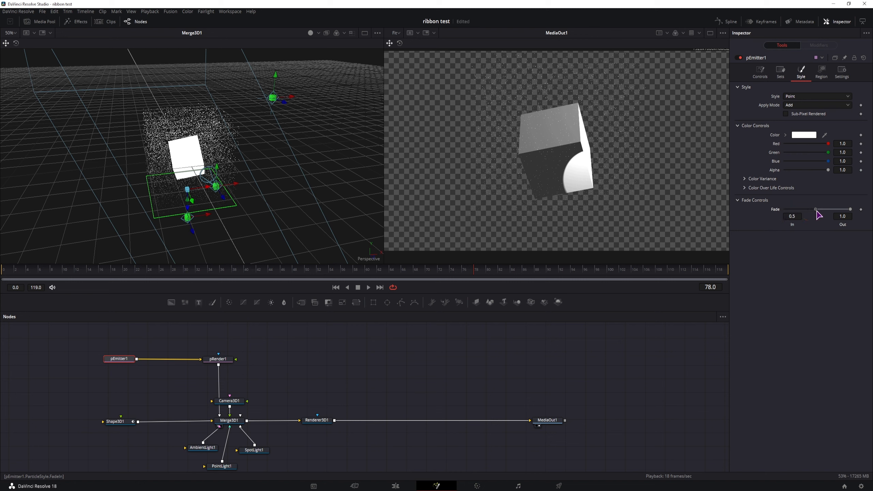
pyautogui.moveTo(255, 216); pyautogui.dragTo(282, 179)
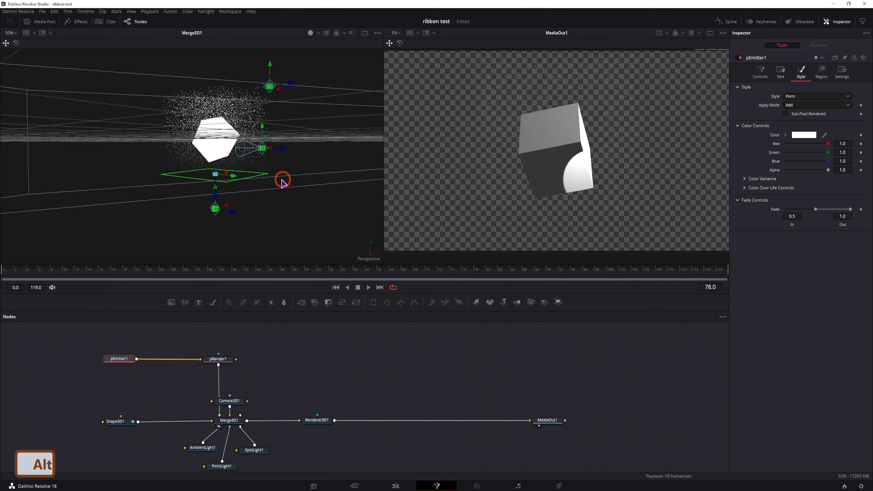
pyautogui.moveTo(850, 214); pyautogui.dragTo(833, 213)
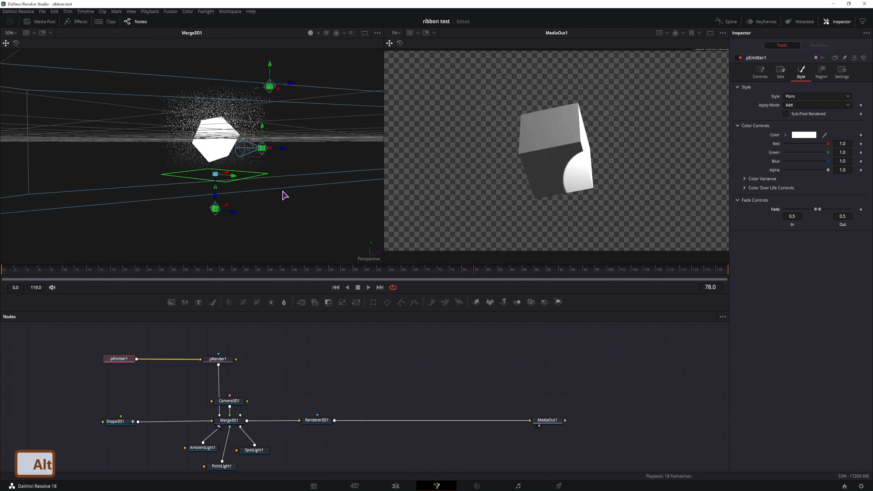
pyautogui.moveTo(282, 192)
pyautogui.mouseDown()
pyautogui.moveTo(321, 178)
pyautogui.moveTo(281, 197)
pyautogui.mouseUp()
# - Add intermediate stops to the Color Over Life gradient and color it from magenta #f049ff at the start to light green at the end
pyautogui.click(736, 265)
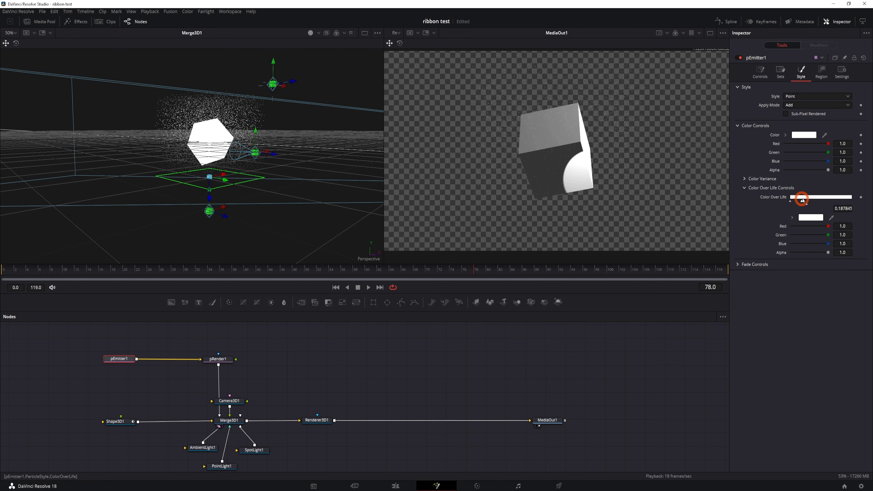
pyautogui.click(814, 198)
pyautogui.click(825, 198)
pyautogui.click(836, 198)
pyautogui.moveTo(850, 198); pyautogui.dragTo(860, 197)
pyautogui.click(790, 202)
pyautogui.click(811, 217)
pyautogui.click(445, 207)
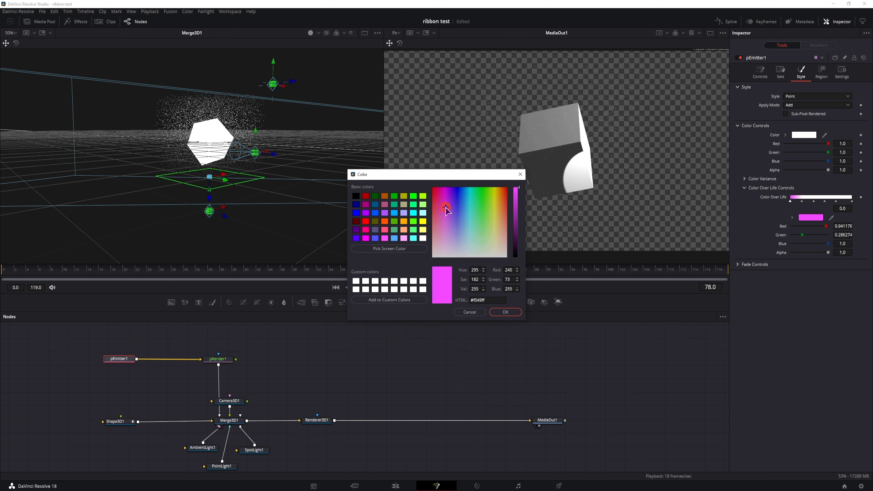
pyautogui.click(506, 312)
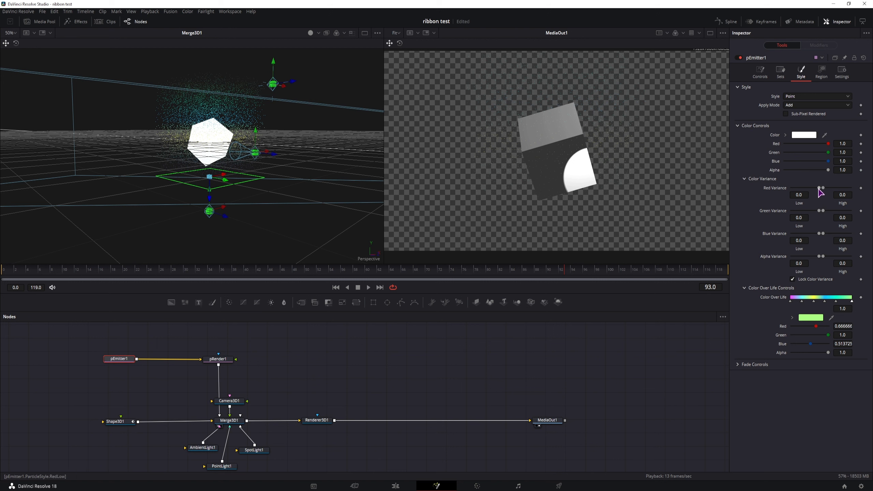
# - Set color variance ranges: red -0.162 to 0.088, green -0.475 to -0.063, blue -0.45 to -0.237, alpha -0.337 to 0.163
pyautogui.moveTo(819, 189); pyautogui.dragTo(806, 210)
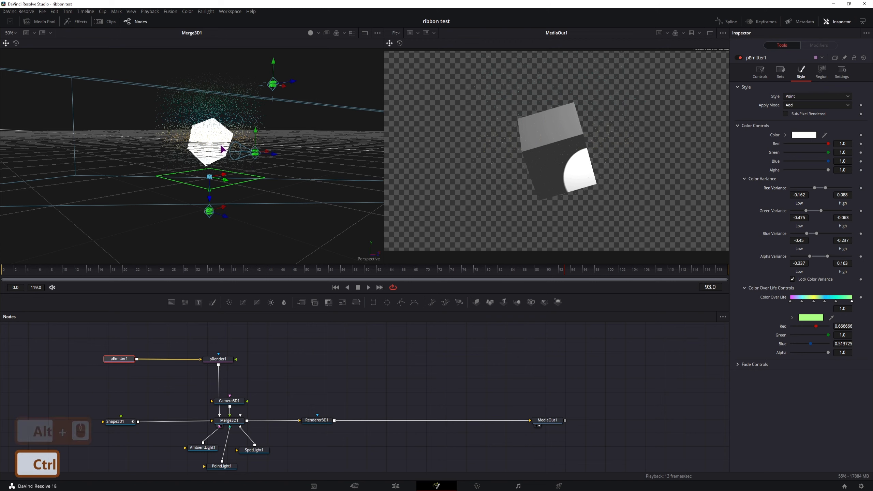
pyautogui.keyDown('ctrl'); pyautogui.scroll(5, 246, 142); pyautogui.keyUp('ctrl')
pyautogui.moveTo(265, 178)
pyautogui.mouseDown()
pyautogui.moveTo(179, 179)
pyautogui.moveTo(333, 167)
pyautogui.moveTo(220, 175)
pyautogui.moveTo(257, 188)
pyautogui.mouseUp()
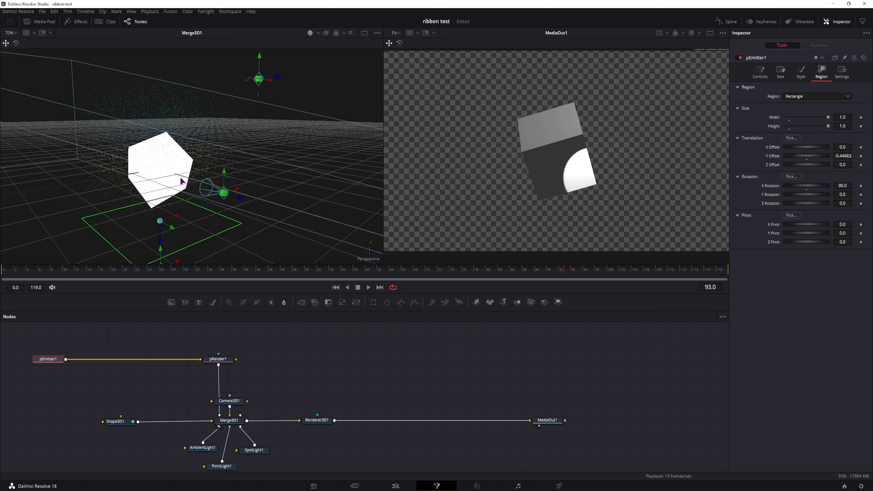
# - Insert a pBounce node between pEmitter1 and pRender1 and set its region to Mesh
pyautogui.click(82, 22)
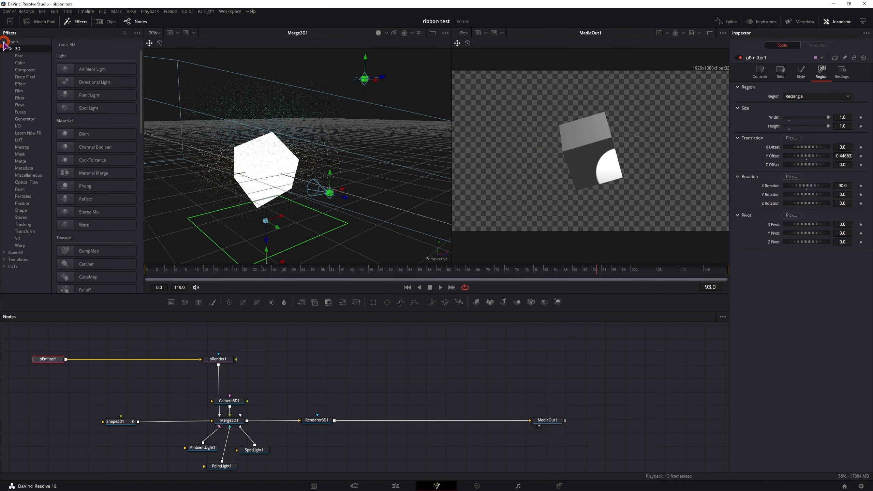
pyautogui.click(28, 196)
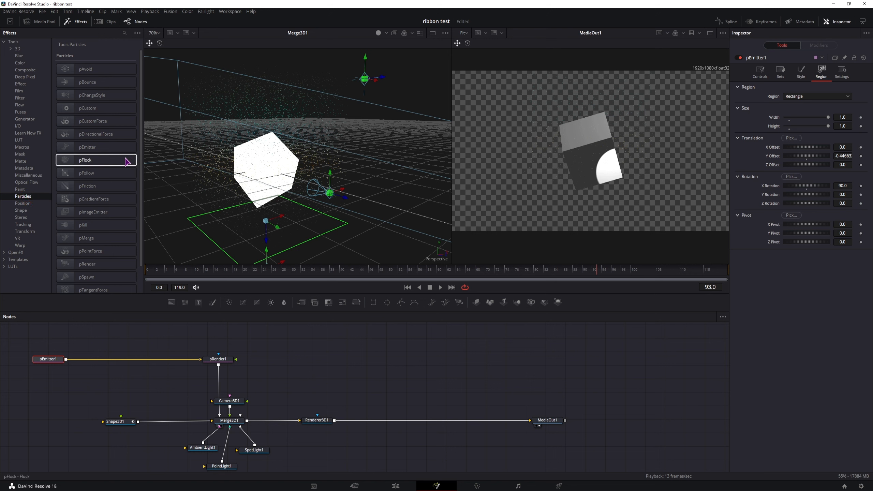
pyautogui.moveTo(83, 87); pyautogui.dragTo(168, 363)
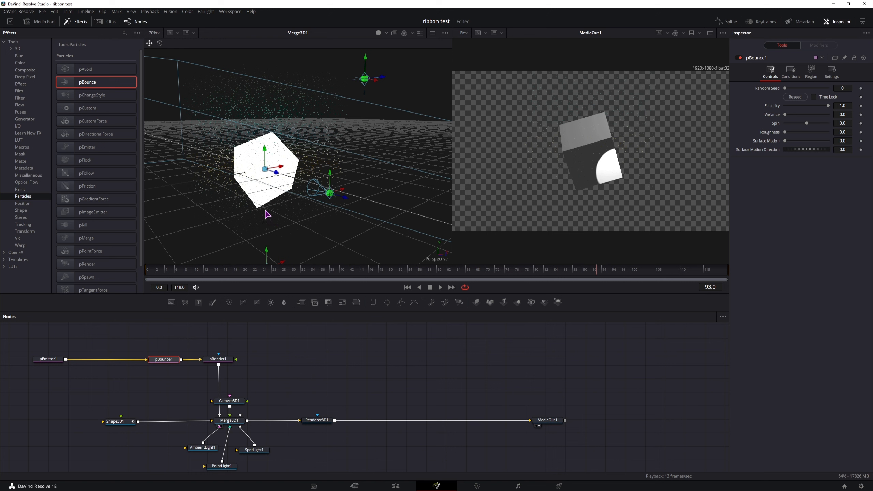
pyautogui.click(812, 72)
pyautogui.click(798, 97)
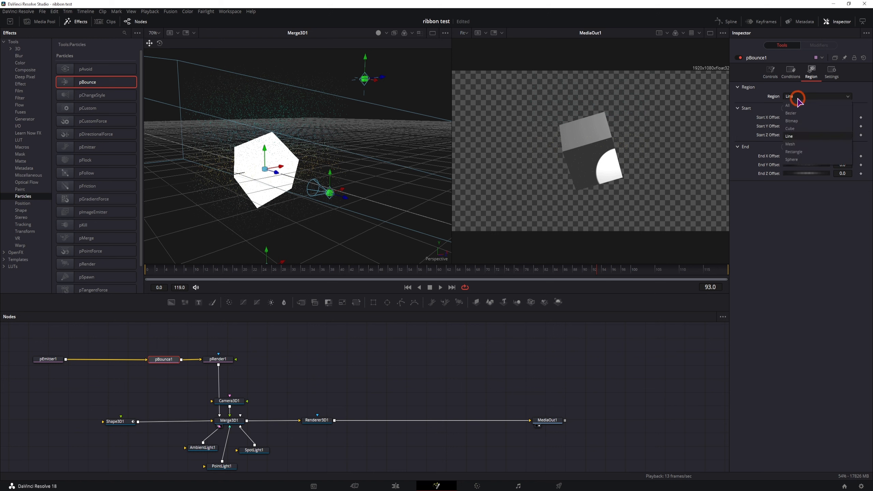
pyautogui.click(797, 144)
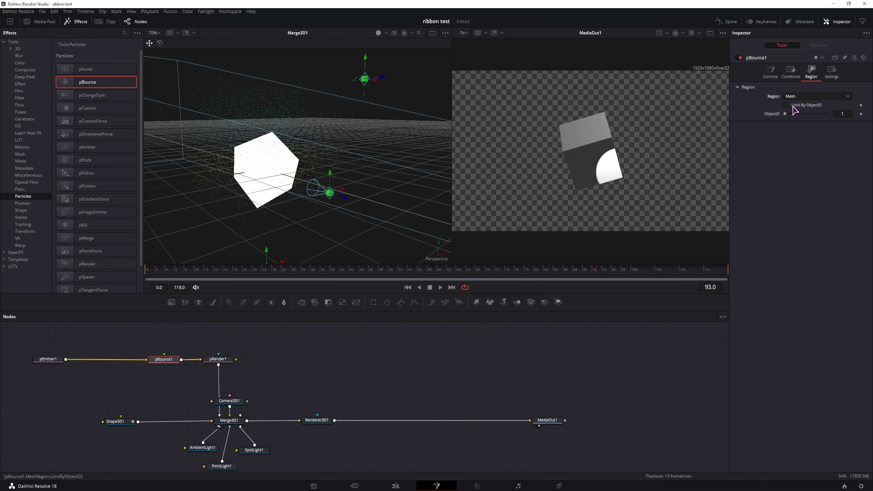
# - Look up the cube's ObjectID in Shape3D1 and limit pBounce1's mesh region to ObjectID 3
pyautogui.click(117, 422)
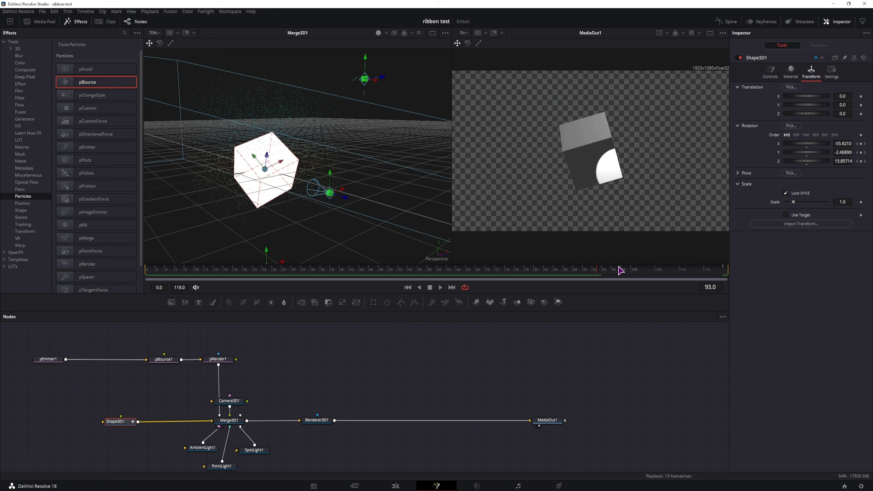
pyautogui.click(770, 73)
pyautogui.click(747, 200)
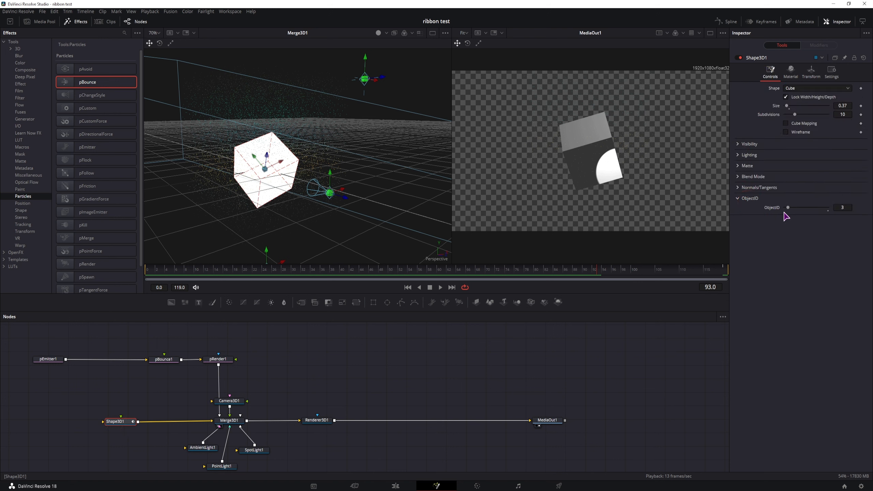
pyautogui.click(743, 198)
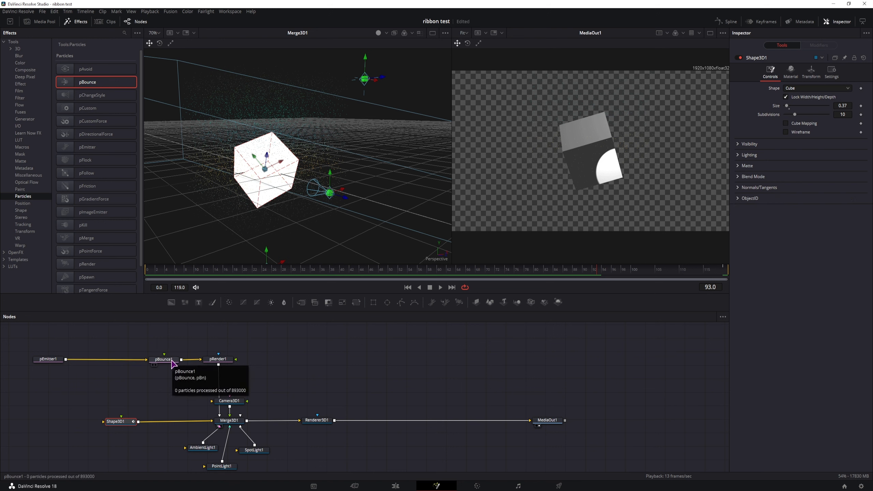
pyautogui.click(172, 361)
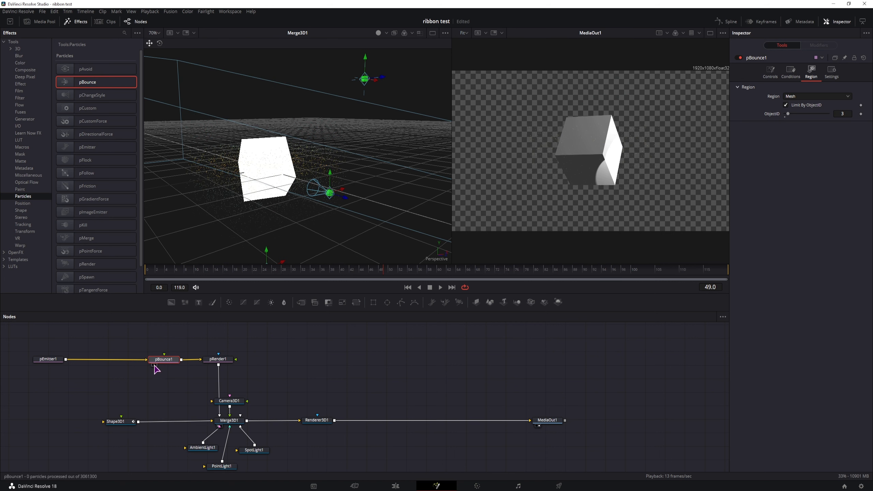
# - Connect Shape3D1's output to pBounce1 and preview the particles bouncing off the cube from frame 0
pyautogui.moveTo(138, 425); pyautogui.dragTo(165, 359)
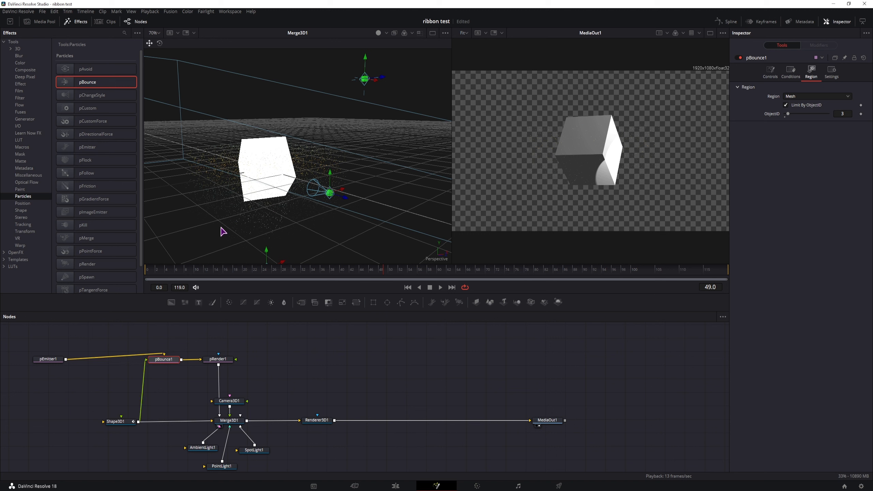
pyautogui.moveTo(298, 228); pyautogui.dragTo(322, 215)
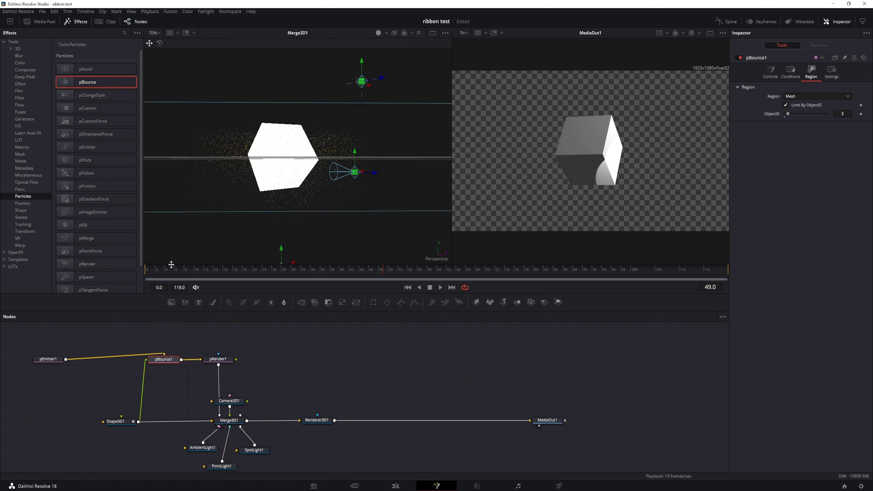
pyautogui.click(146, 269)
pyautogui.press('space')
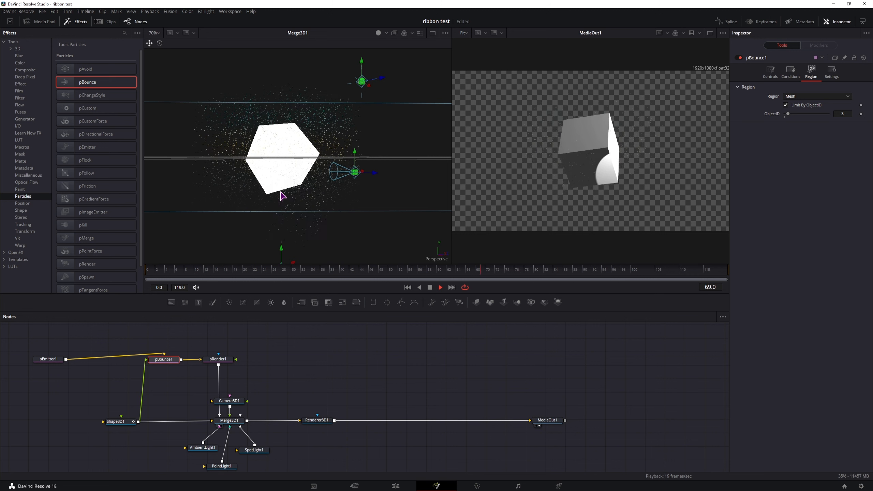
pyautogui.click(771, 73)
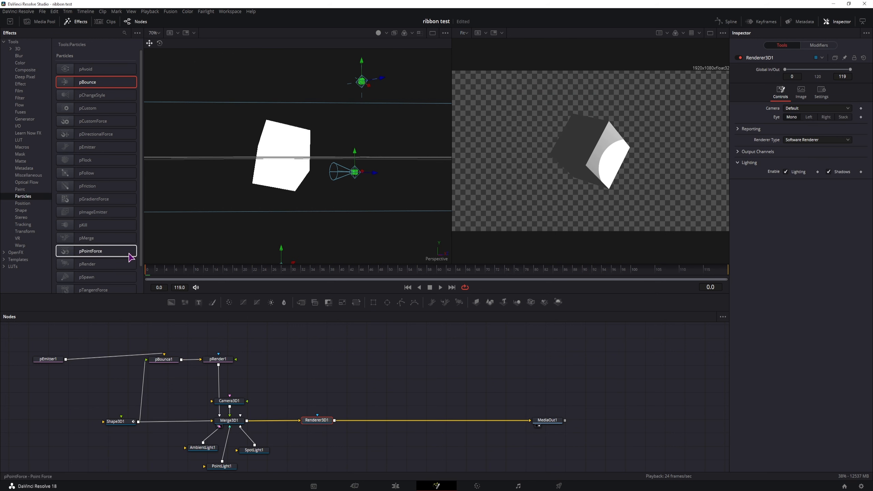
# - Insert a pPointForce node between pEmitter1 and pBounce1 with a Strength of 0.35
pyautogui.scroll(-2, 121, 257)
pyautogui.moveTo(103, 222); pyautogui.dragTo(100, 360)
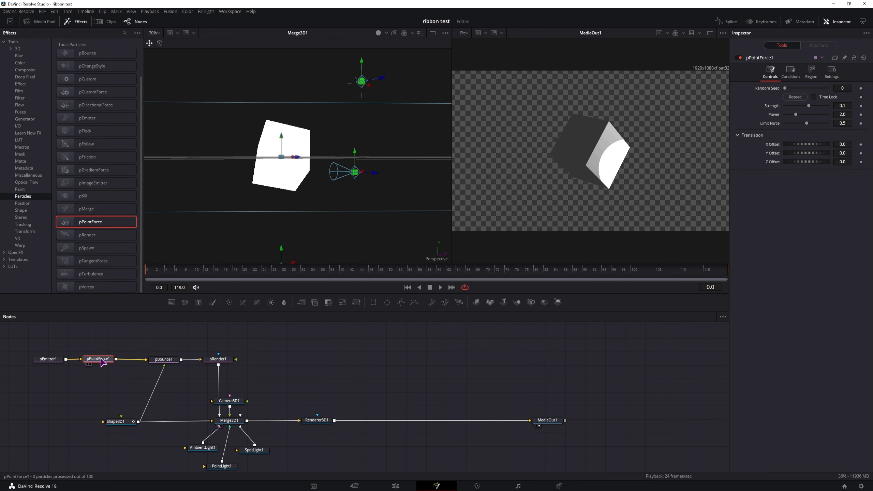
pyautogui.moveTo(809, 106); pyautogui.dragTo(814, 107)
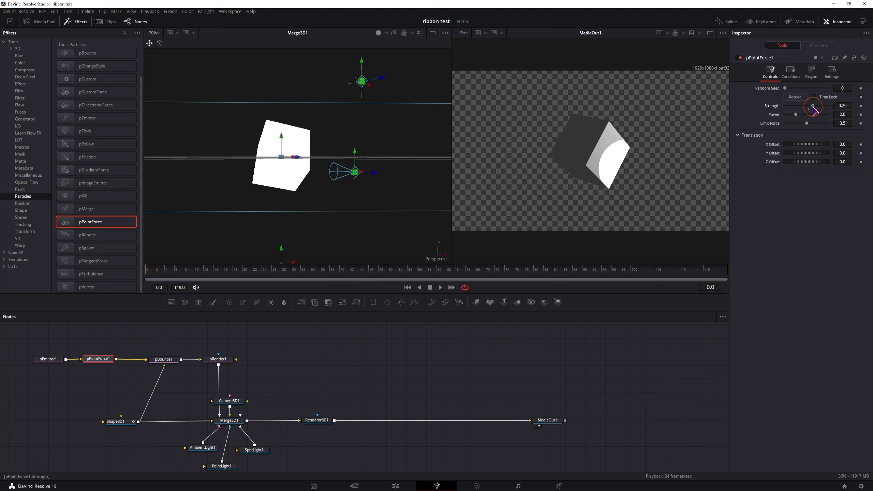
pyautogui.scroll(-3, 326, 174)
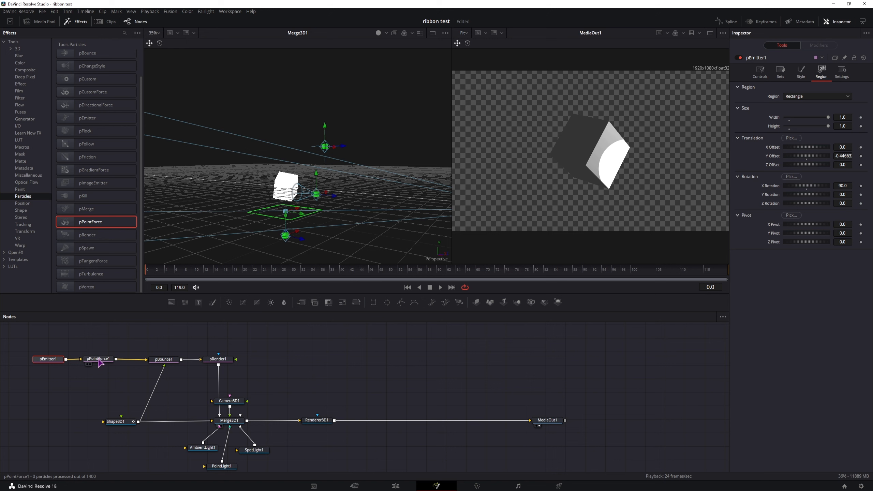
# - Restrict pPointForce1 to When inside region with a Mesh region, and connect Shape3D1 to it as the mesh
pyautogui.click(97, 358)
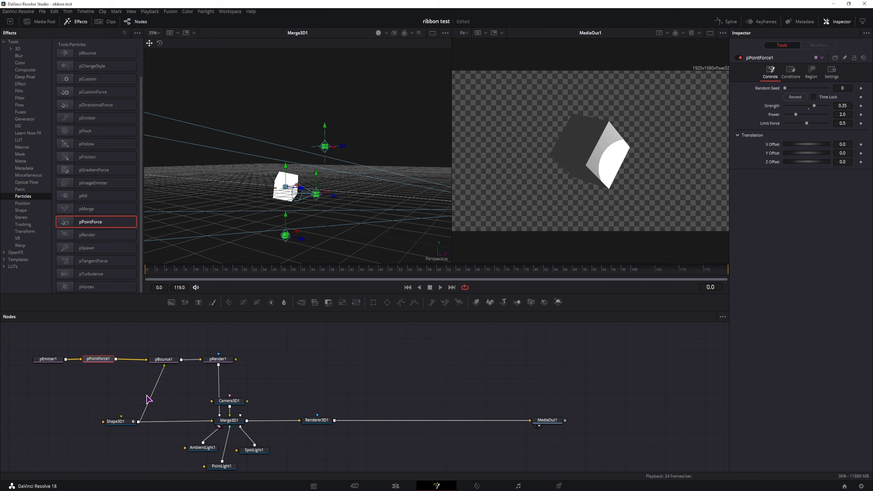
pyautogui.click(812, 71)
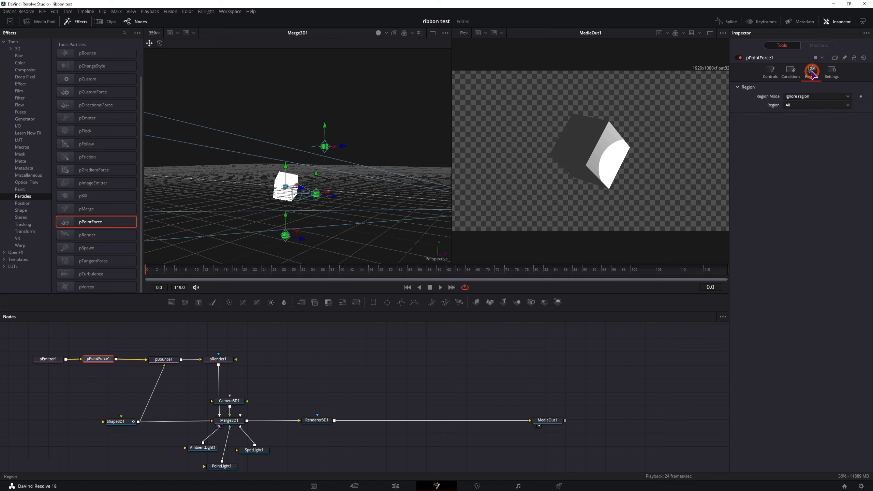
pyautogui.click(808, 96)
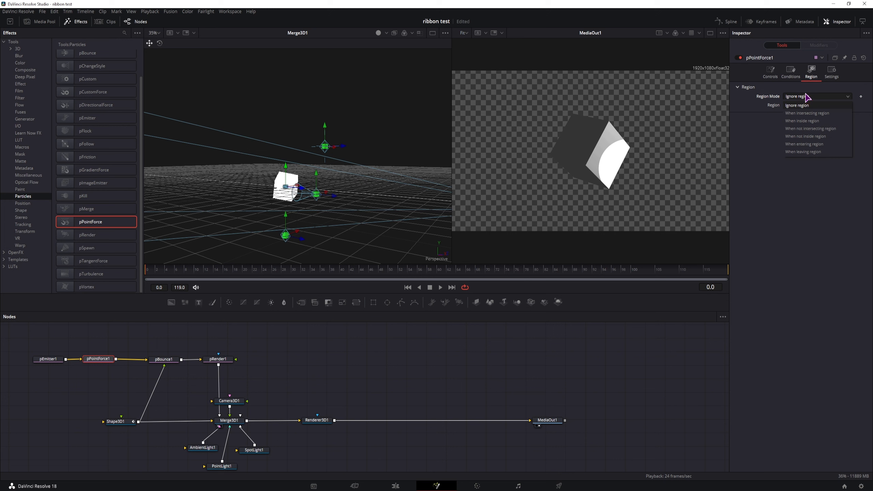
pyautogui.click(801, 123)
pyautogui.click(795, 105)
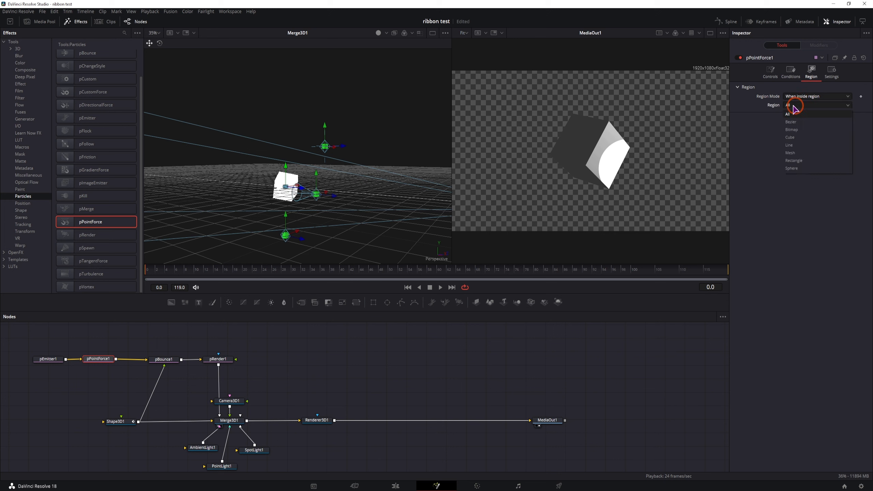
pyautogui.click(791, 153)
pyautogui.moveTo(138, 422); pyautogui.dragTo(99, 356)
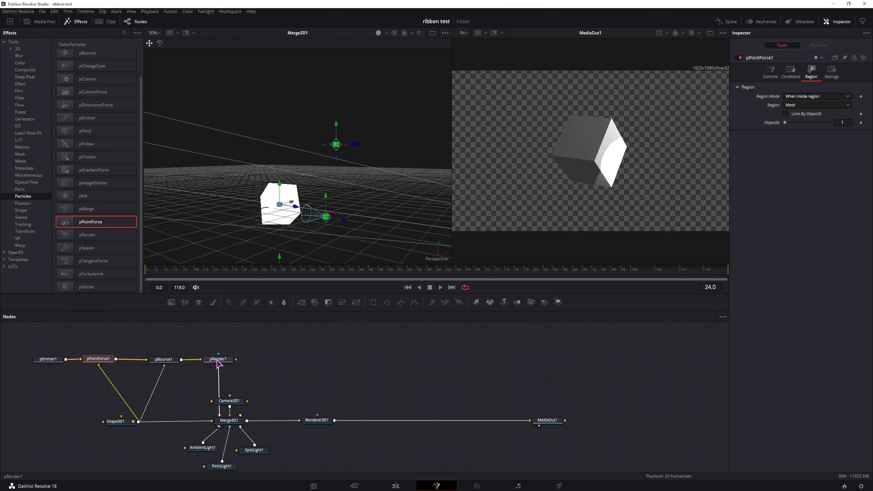
# - Play back the particles to check the point force's effect around the cube, and reopen pPointForce1's force settings
pyautogui.click(213, 362)
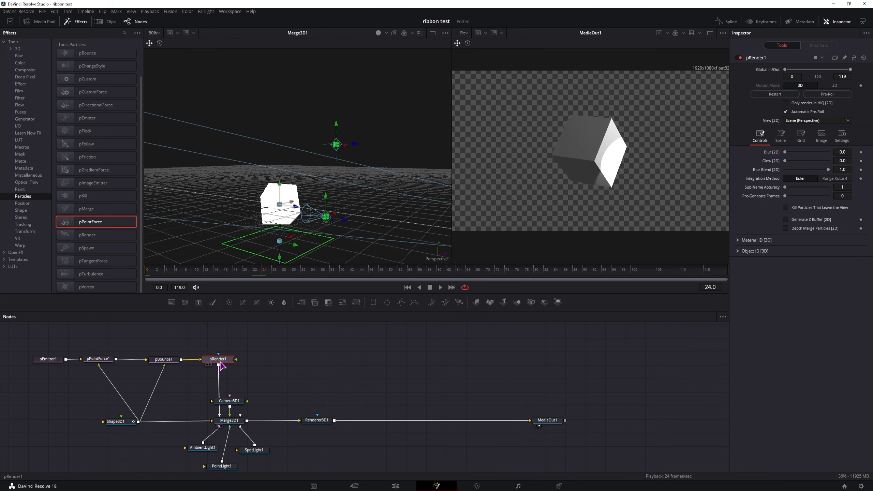
pyautogui.press('1')
pyautogui.press('space')
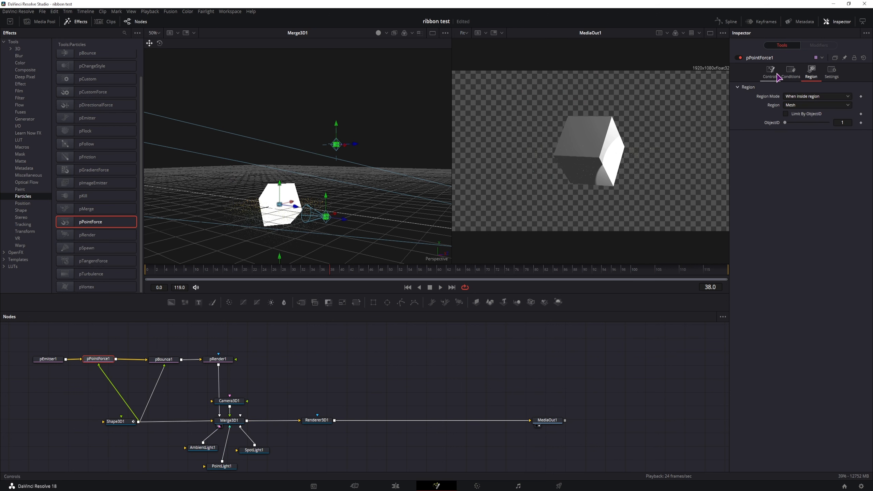
pyautogui.click(808, 101)
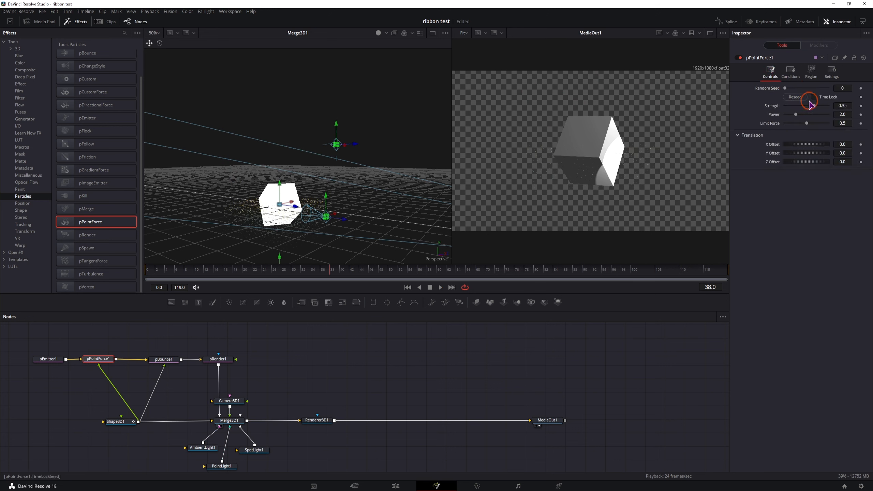
# - Set pPointForce1's Strength to 0.38 and play the particles from near the start to check the force
pyautogui.press('space')
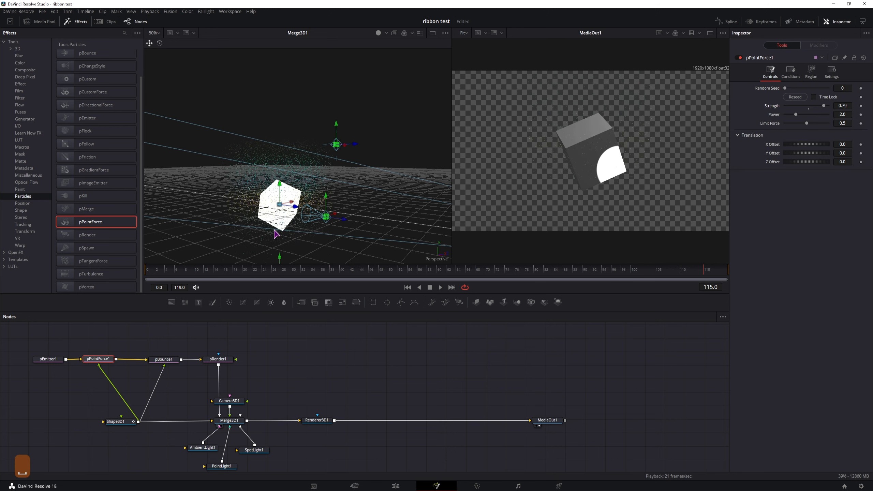
pyautogui.moveTo(823, 106); pyautogui.dragTo(814, 106)
pyautogui.click(172, 272)
pyautogui.press('space')
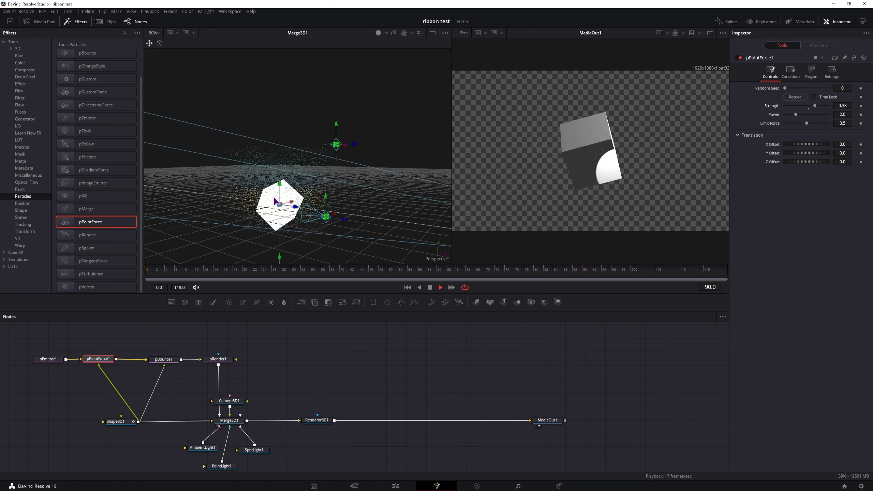
pyautogui.press('space')
# - Set pEmitter1's Velocity to 0.152 and its Velocity Variance to 0.029
pyautogui.click(52, 360)
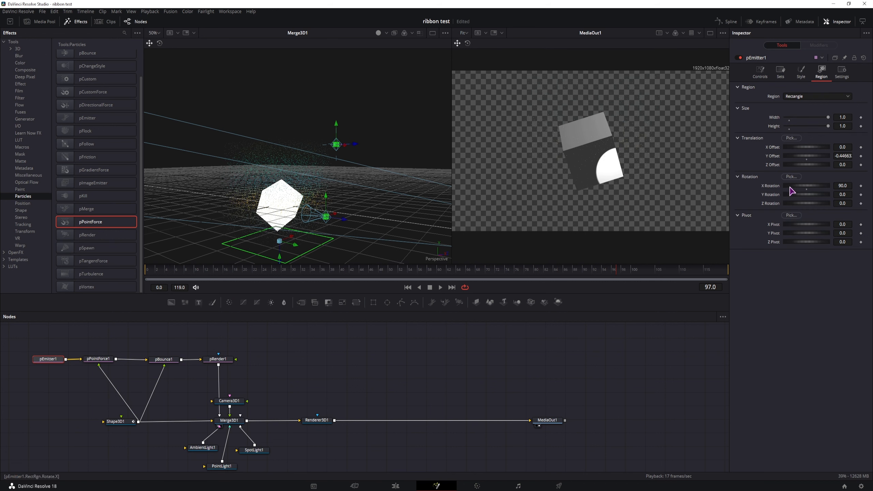
pyautogui.click(761, 73)
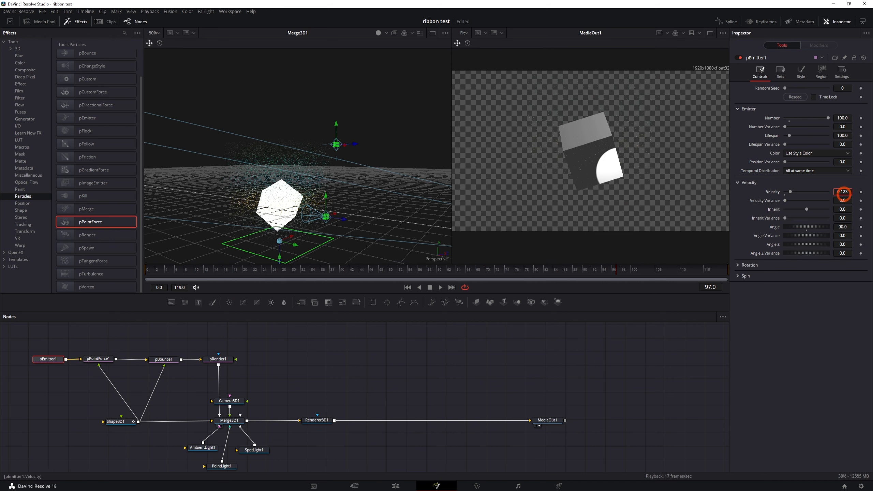
pyautogui.moveTo(845, 195); pyautogui.dragTo(850, 200)
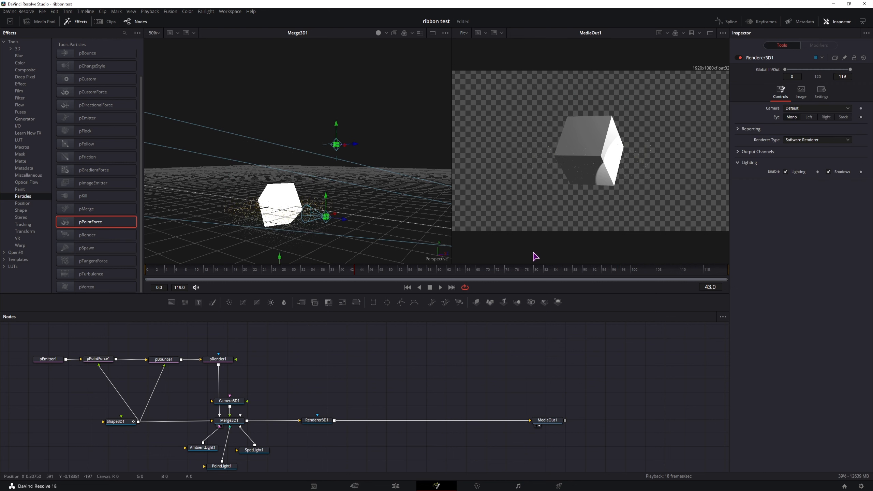
# - Add a Background node merged between Renderer3D1 and MediaOut1, swapping Merge1's inputs so the background sits behind the 3D render
pyautogui.moveTo(172, 303); pyautogui.dragTo(338, 420)
pyautogui.moveTo(500, 422); pyautogui.dragTo(501, 421)
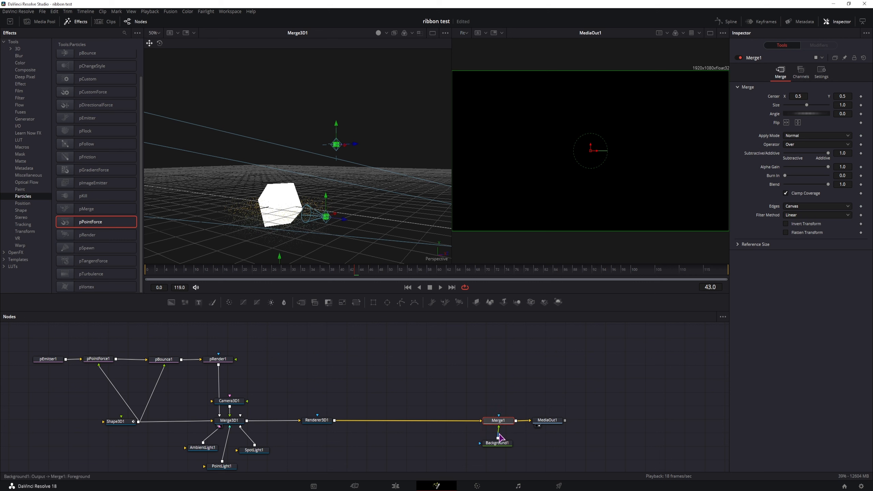
pyautogui.press('ctrl')
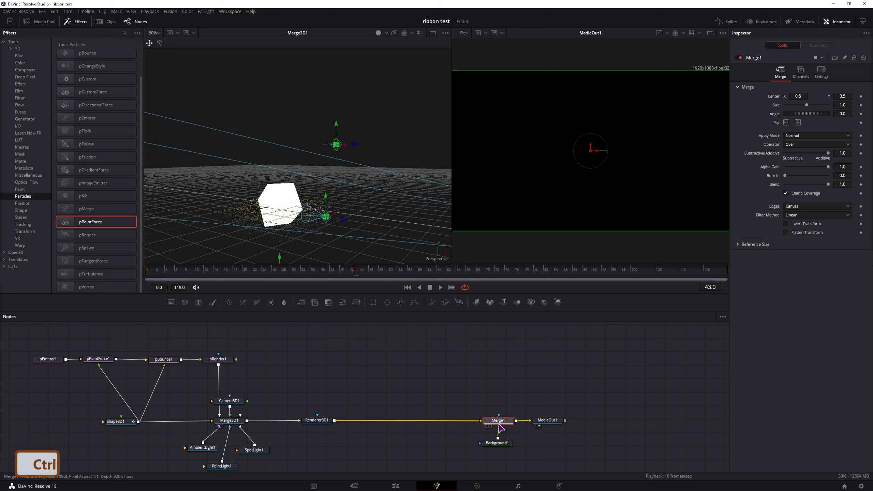
pyautogui.hotkey('ctrl', 't')
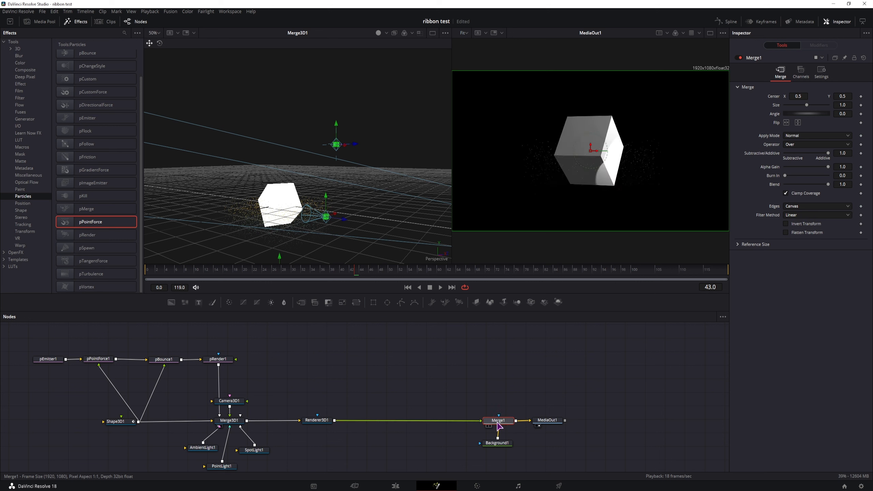
pyautogui.moveTo(501, 423); pyautogui.dragTo(499, 423)
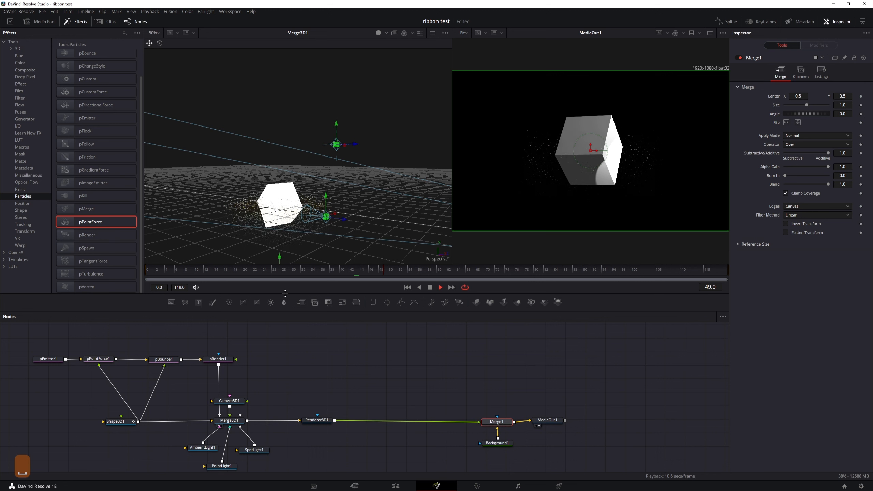
# - Insert a pFriction node between pBounce1 and pRender1, shifting the upstream nodes to make room
pyautogui.moveTo(163, 359); pyautogui.dragTo(142, 358)
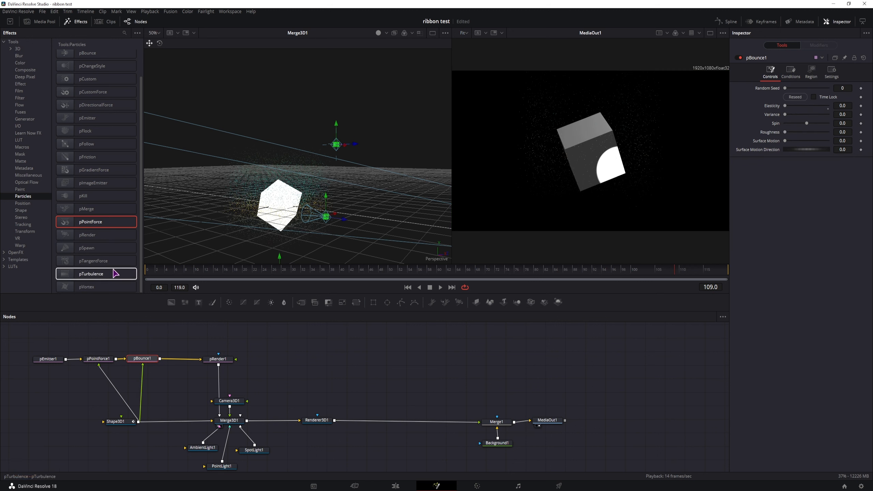
pyautogui.scroll(2, 110, 273)
pyautogui.moveTo(82, 192); pyautogui.dragTo(181, 360)
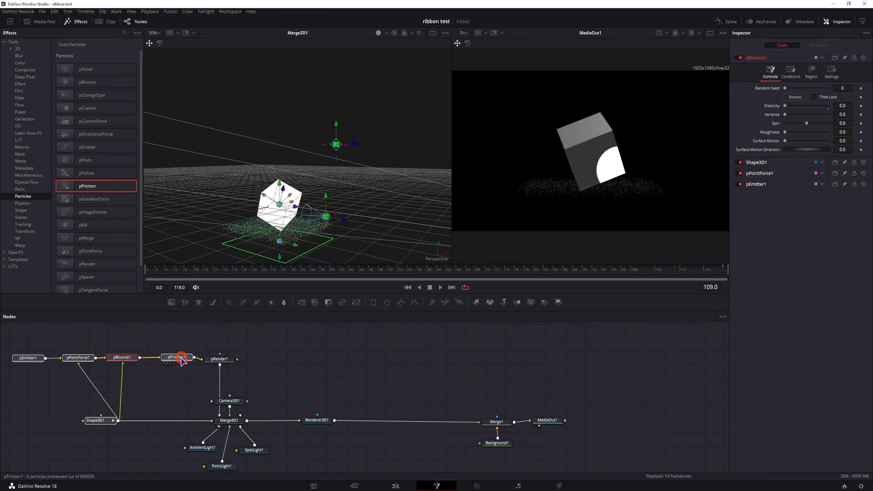
pyautogui.click(219, 359)
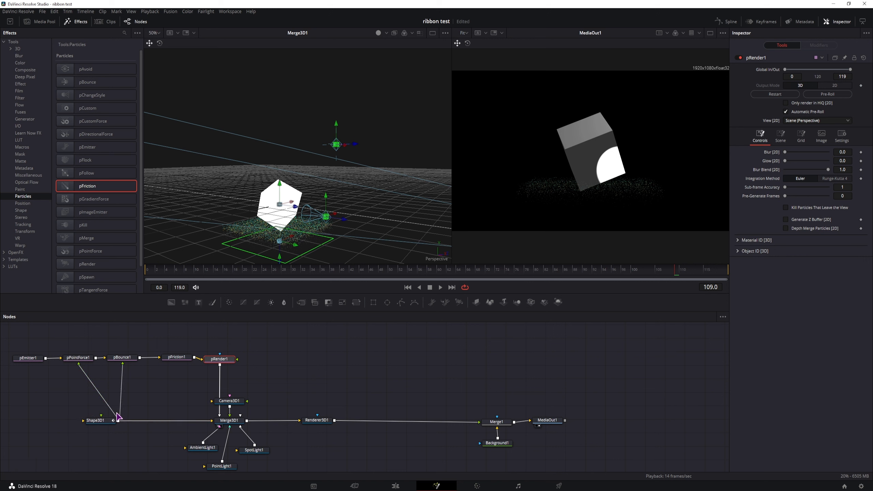
# - Limit pFriction1 to When intersecting region with a Mesh region, and connect Shape3D1 to it as the mesh
pyautogui.click(187, 357)
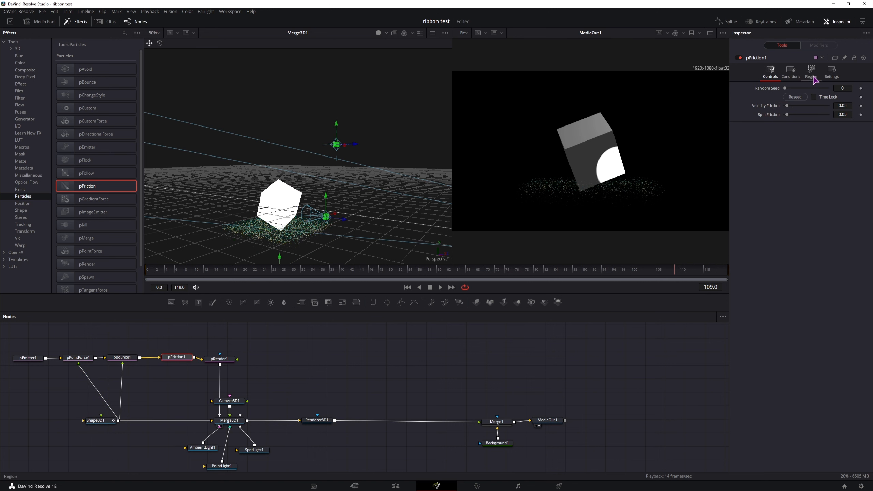
pyautogui.click(814, 78)
pyautogui.click(802, 97)
pyautogui.click(798, 105)
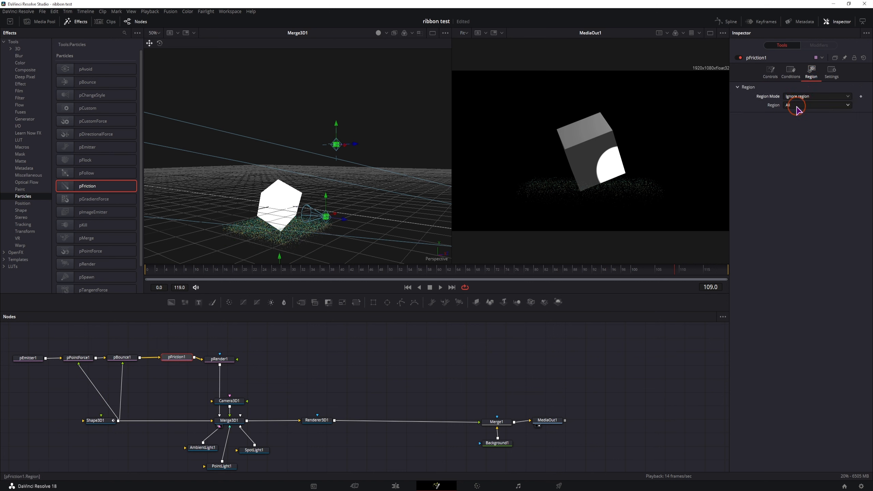
pyautogui.click(799, 105)
pyautogui.click(801, 160)
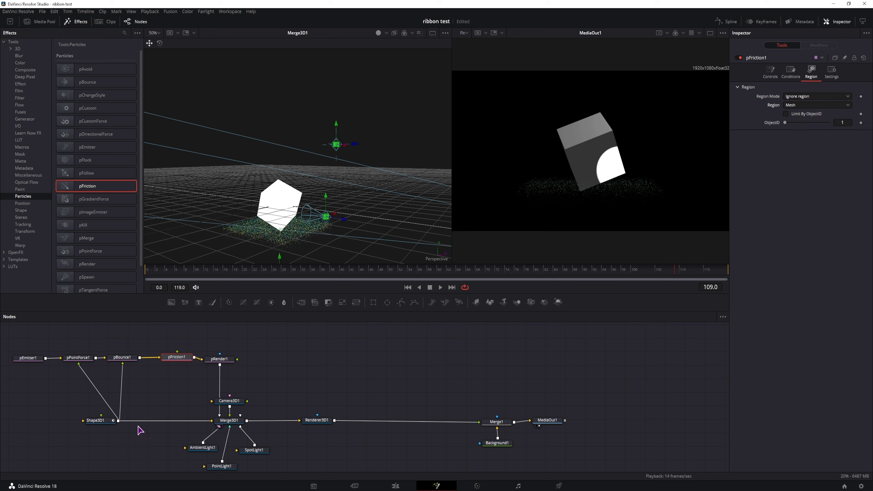
pyautogui.moveTo(118, 420); pyautogui.dragTo(174, 364)
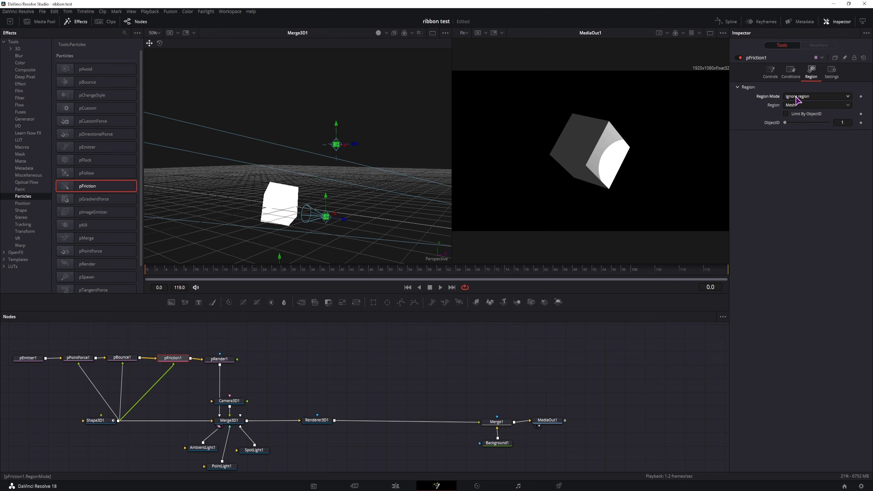
pyautogui.click(798, 98)
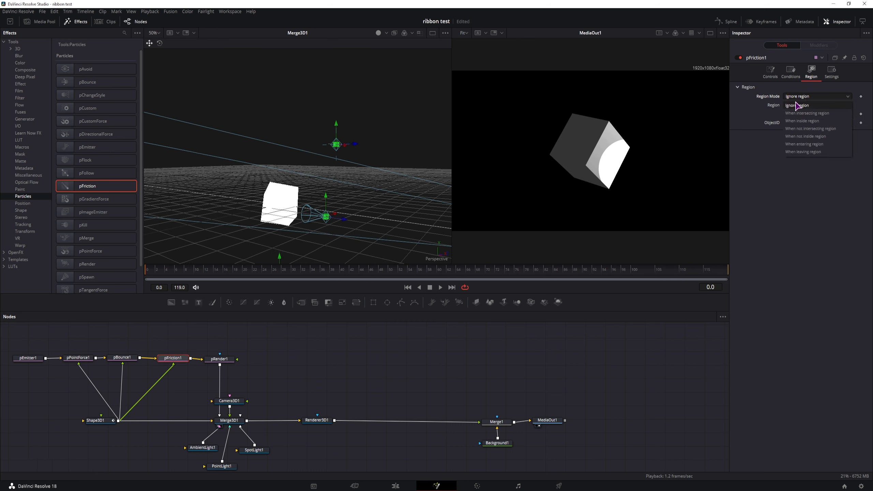
pyautogui.click(824, 115)
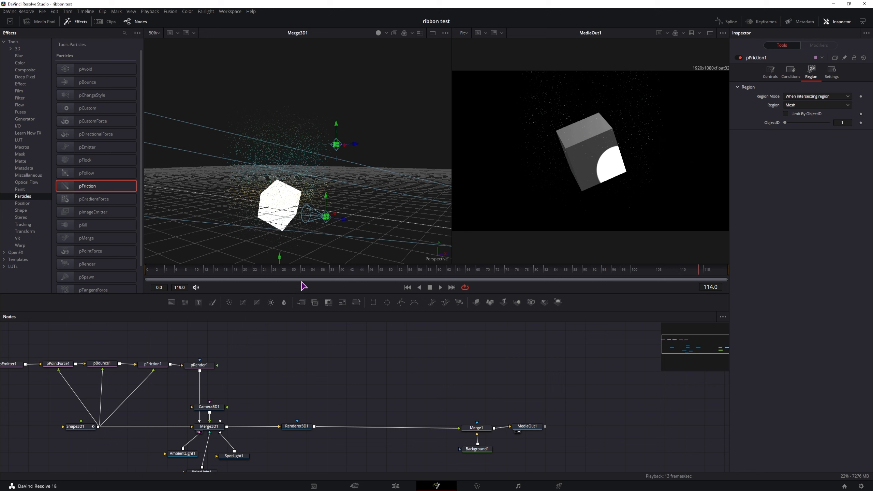
# - Build a separate particle render branch by chaining pRender1 through a new Merge3D and Renderer3D into Merge1 in place of Renderer3D1
pyautogui.moveTo(566, 305); pyautogui.dragTo(294, 365)
pyautogui.moveTo(218, 366); pyautogui.dragTo(459, 428)
pyautogui.moveTo(517, 303); pyautogui.dragTo(276, 364)
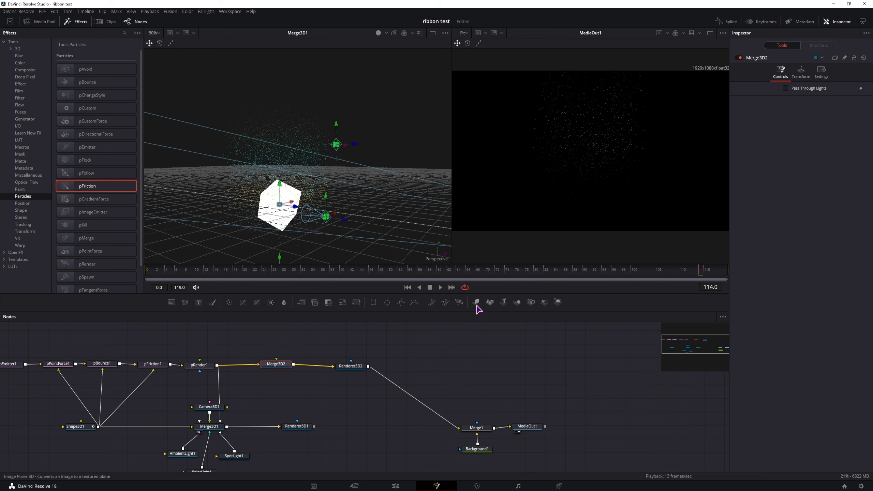
# - Add a Camera3D connected to Merge3D2 and view the particle-only scene in the 3D viewer
pyautogui.moveTo(532, 305); pyautogui.dragTo(286, 348)
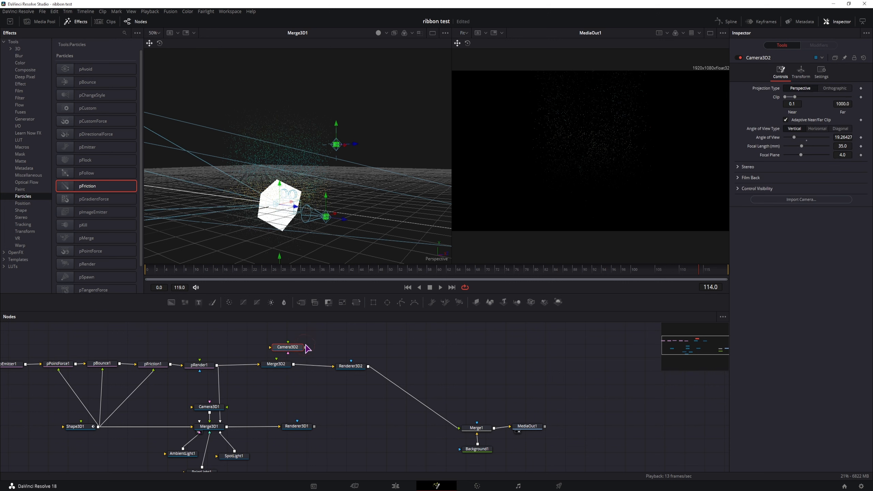
pyautogui.click(285, 365)
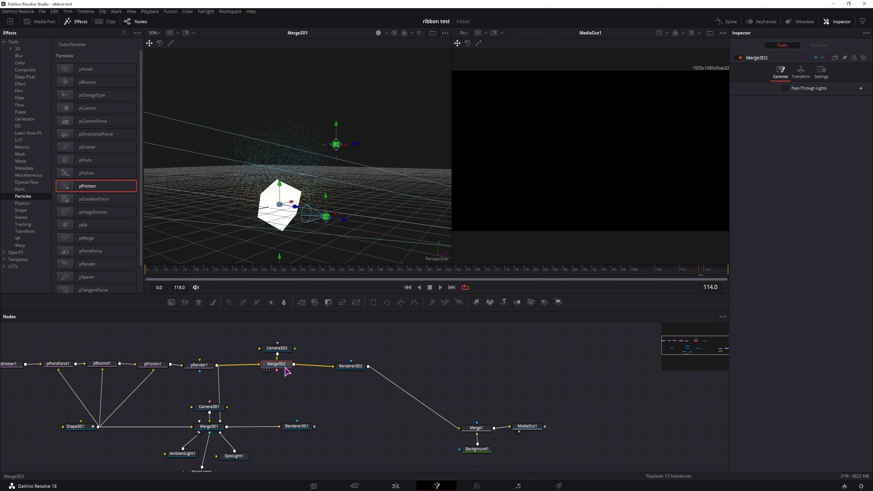
pyautogui.click(280, 347)
pyautogui.moveTo(304, 215); pyautogui.dragTo(688, 287)
pyautogui.keyDown('ctrl'); pyautogui.scroll(-3, 359, 229); pyautogui.keyUp('ctrl')
pyautogui.keyDown('ctrl'); pyautogui.scroll(-1, 611, 195); pyautogui.keyUp('ctrl')
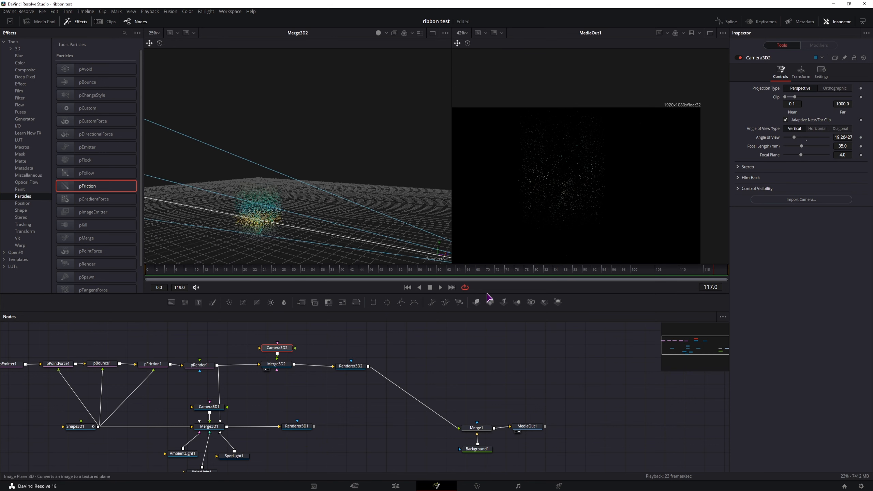
# - Change pEmitter1's region to a Sphere with Size 0.299 and a Y Offset of about -0.486
pyautogui.moveTo(128, 343); pyautogui.dragTo(218, 340)
pyautogui.click(98, 360)
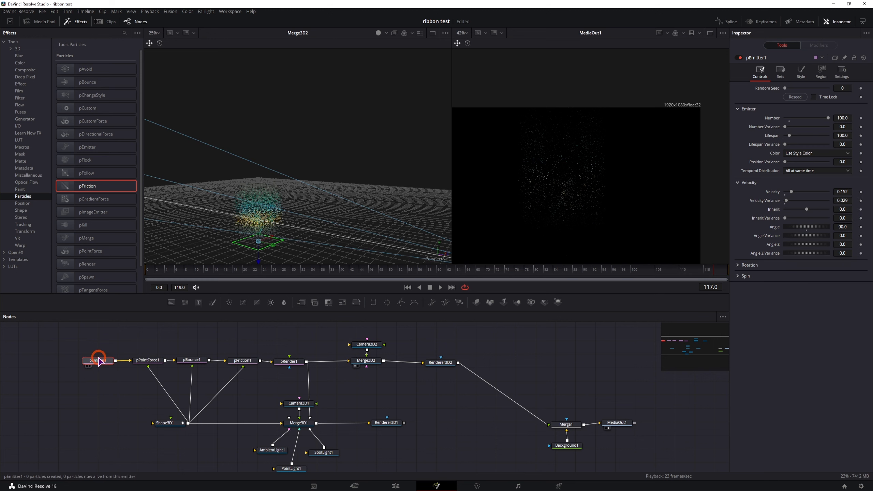
pyautogui.moveTo(100, 365); pyautogui.dragTo(99, 364)
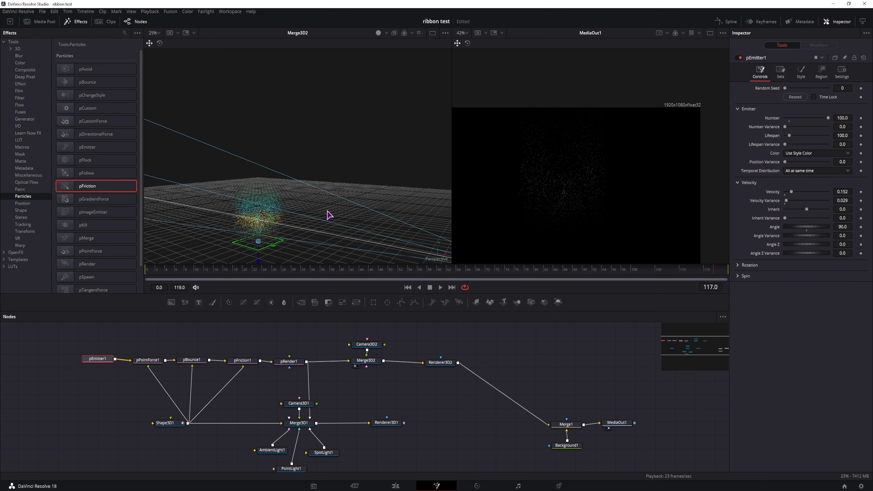
pyautogui.click(822, 72)
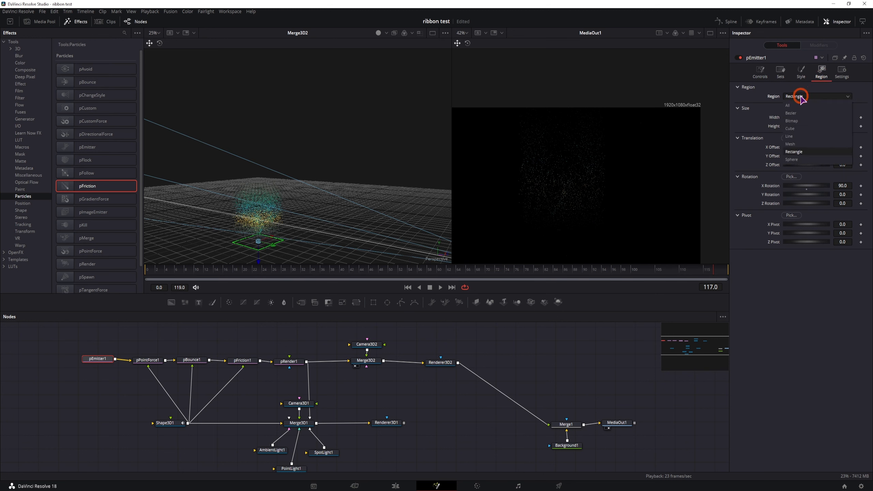
pyautogui.click(793, 161)
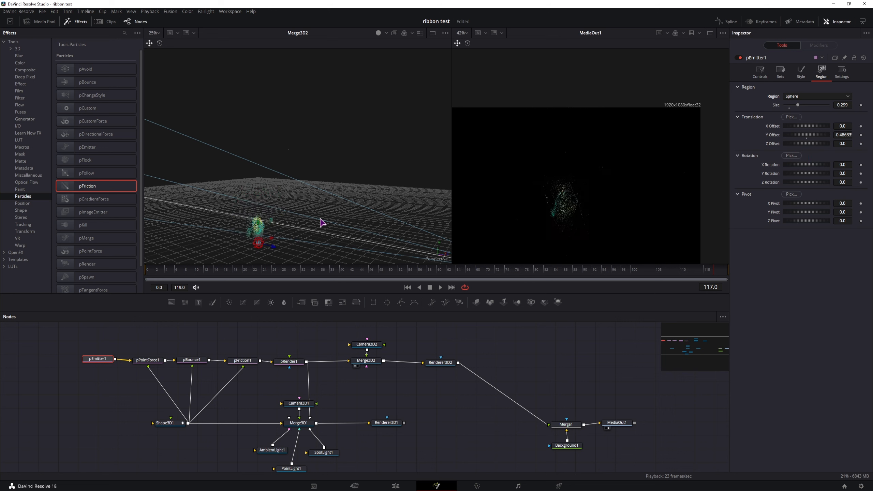
# - Play back the sphere-emitted particles up close, and load Merge3D1 in the 3D viewer to compare them with the cube
pyautogui.click(158, 274)
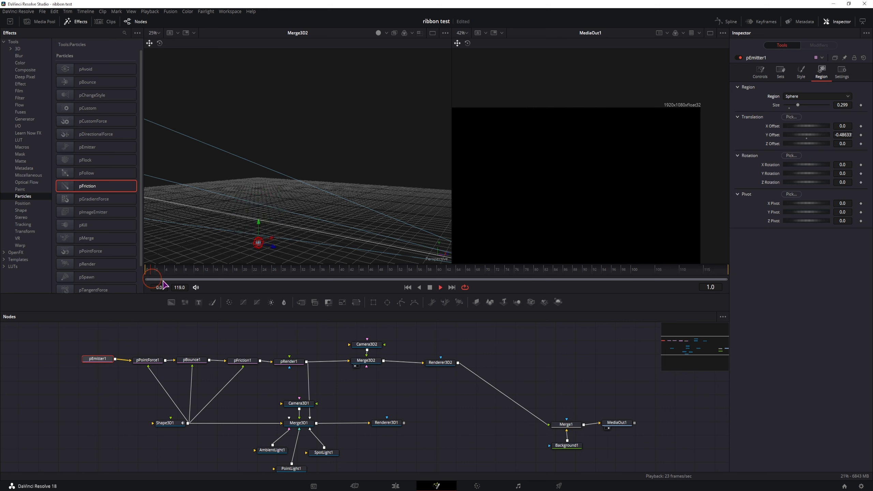
pyautogui.press('space')
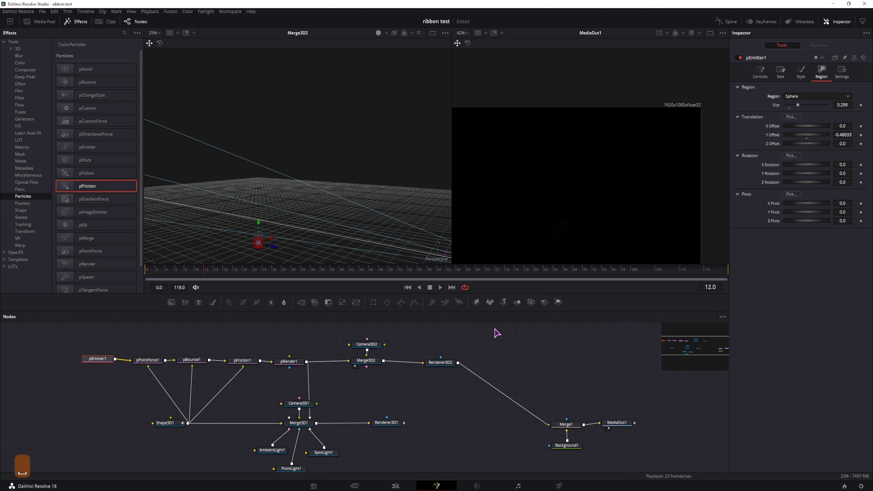
pyautogui.keyDown('ctrl'); pyautogui.scroll(5, 302, 218); pyautogui.keyUp('ctrl')
pyautogui.moveTo(301, 218); pyautogui.dragTo(350, 220)
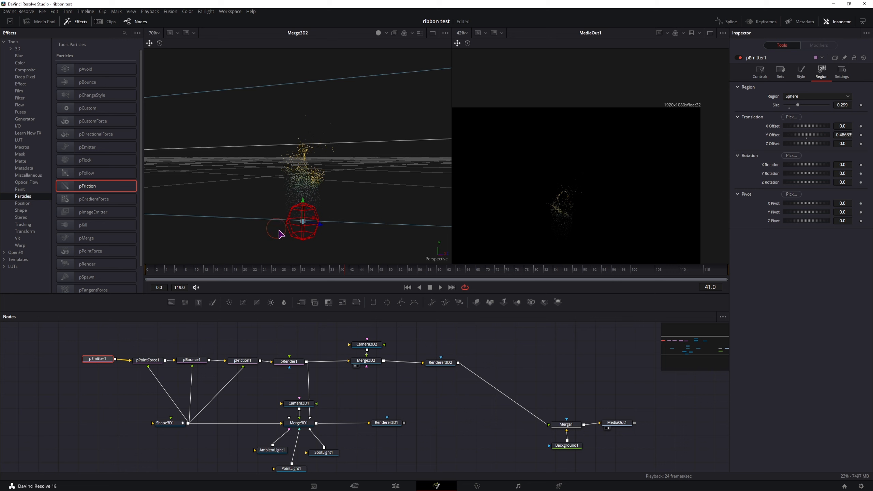
pyautogui.click(300, 423)
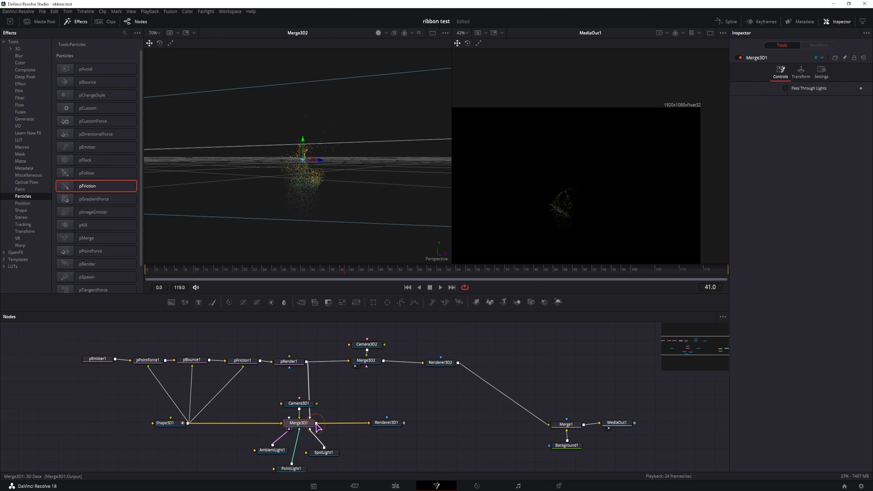
pyautogui.press('1')
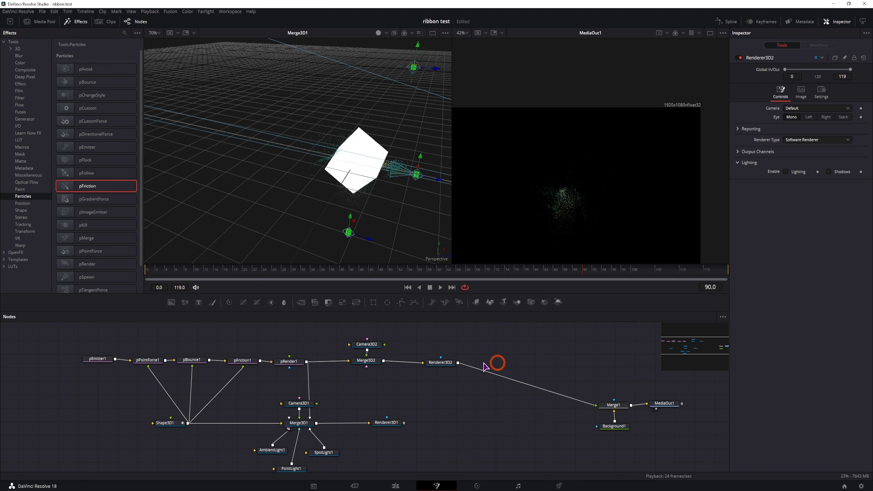
# - Add a Glow (Glo) node and insert it between Renderer3D2 and Merge1
pyautogui.hotkey('ctrl', 'space')
pyautogui.write('spot')
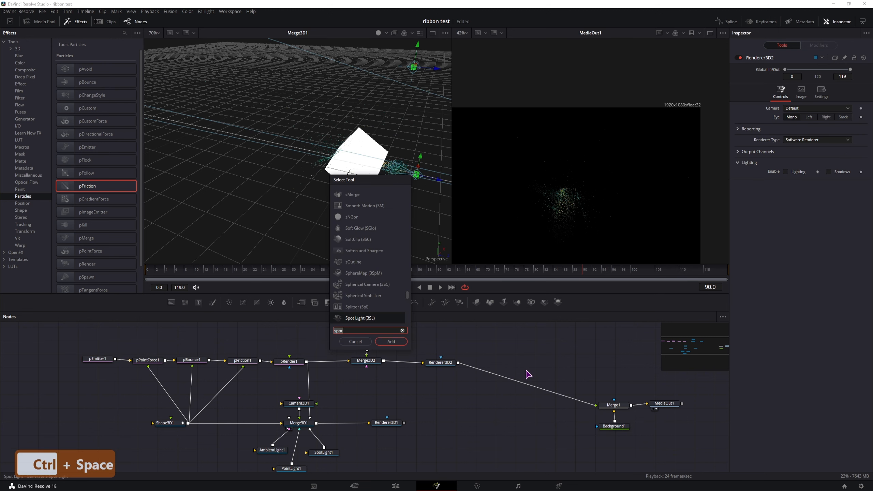
pyautogui.press('BackSpace')
pyautogui.press('BackSpace')
pyautogui.press('BackSpace')
pyautogui.press('BackSpace')
pyautogui.write('glow')
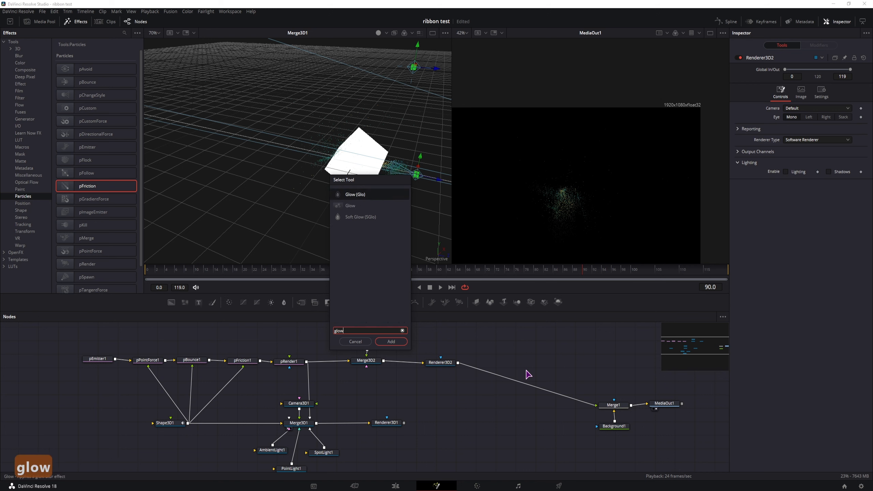
pyautogui.click(392, 342)
pyautogui.keyDown('shift'); pyautogui.click(559, 396); pyautogui.keyUp('shift')
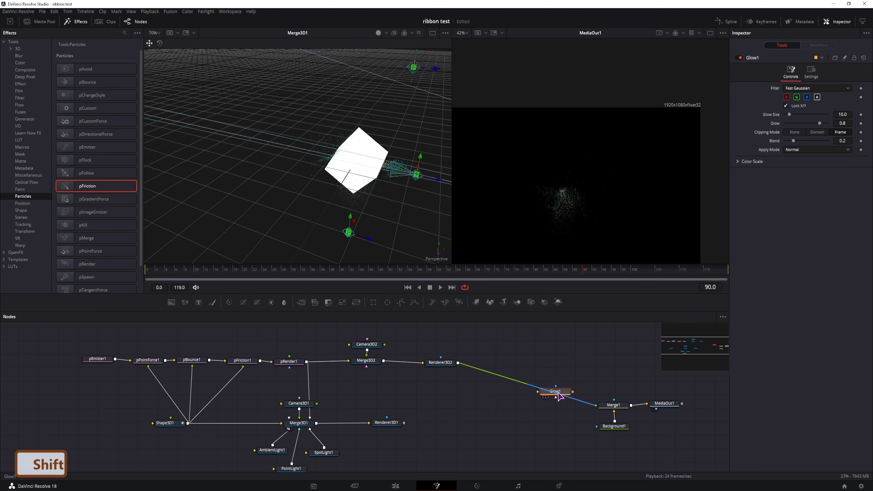
pyautogui.keyDown('shift'); pyautogui.click(559, 396); pyautogui.keyUp('shift')
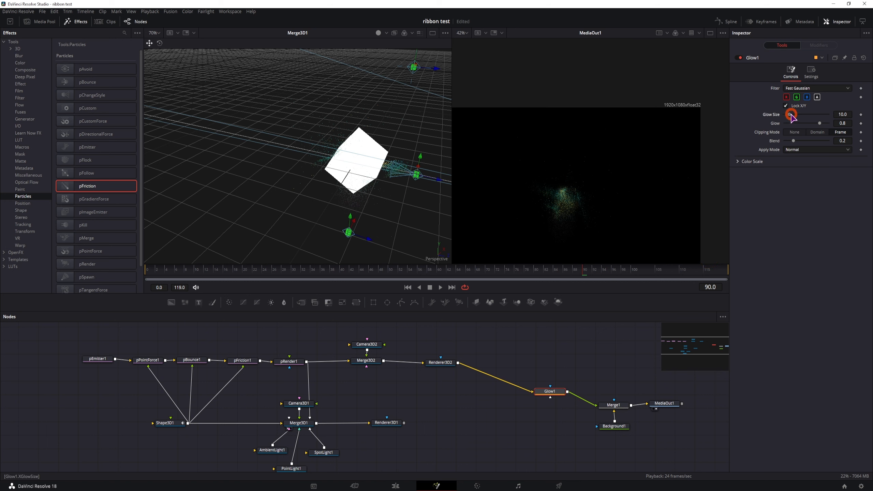
# - Set Glow1's Glow Size to 0.8, Glow to 0.89 and Blend to 0.283, and play back the glowing particles
pyautogui.moveTo(789, 115); pyautogui.dragTo(799, 141)
pyautogui.moveTo(800, 142); pyautogui.dragTo(797, 141)
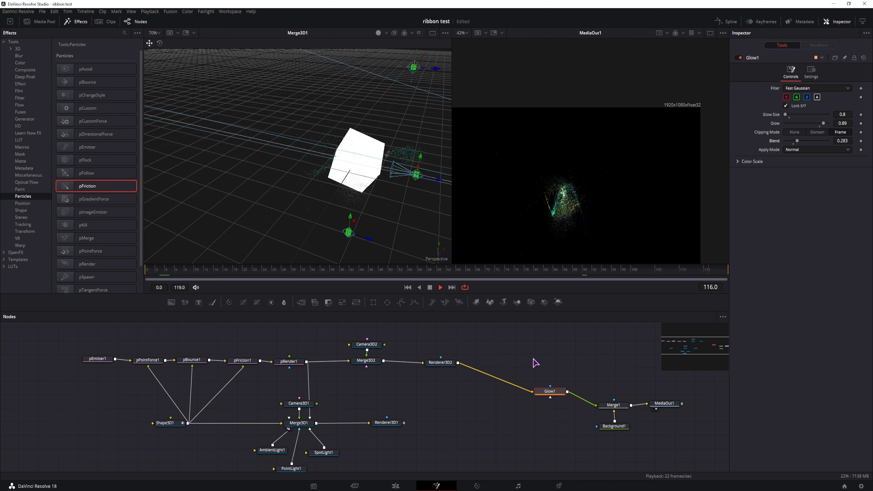
pyautogui.press('space')
# - Change pEmitter1's particle style to Blob and reduce the particle Size in its Size Controls
pyautogui.click(99, 360)
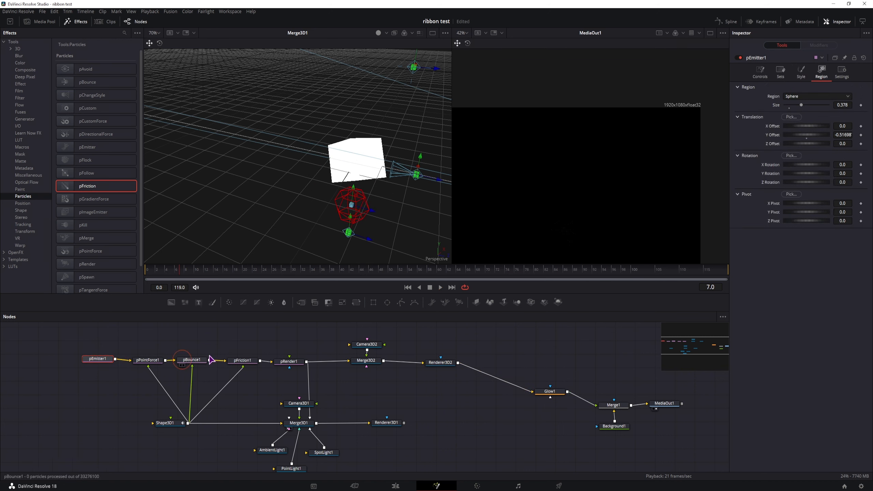
pyautogui.click(800, 72)
pyautogui.click(799, 98)
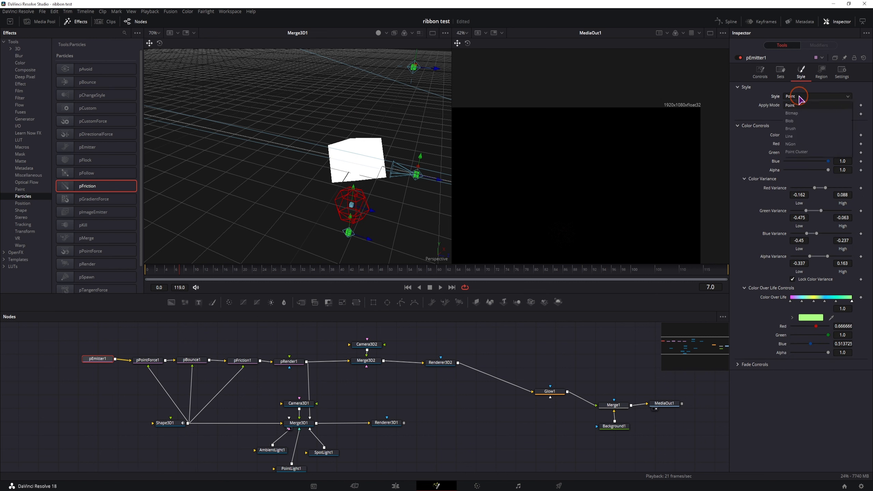
pyautogui.click(796, 120)
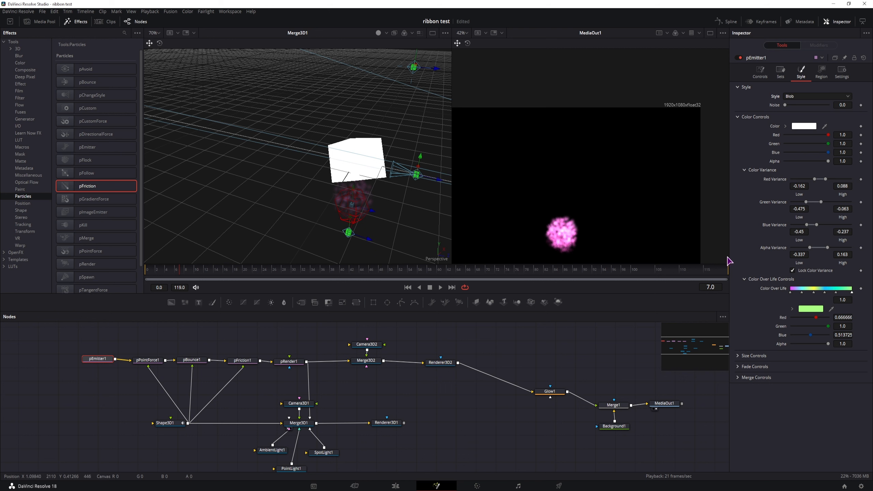
pyautogui.click(754, 356)
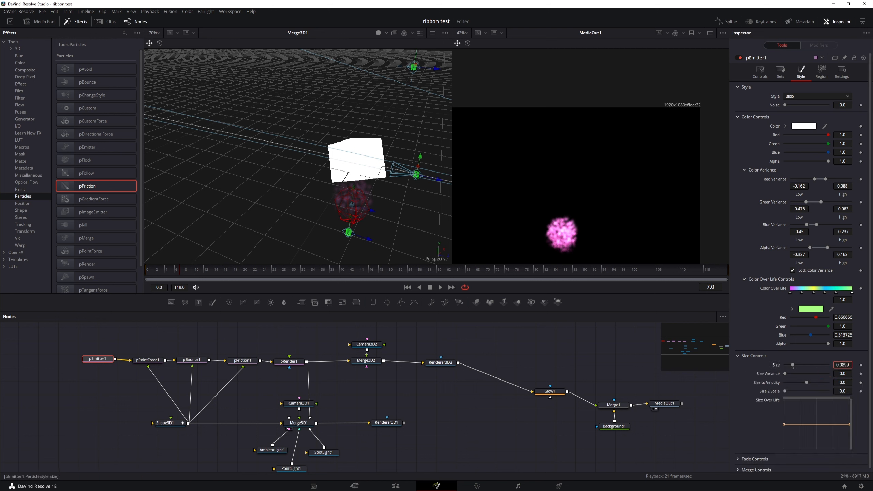
pyautogui.moveTo(793, 365); pyautogui.dragTo(790, 365)
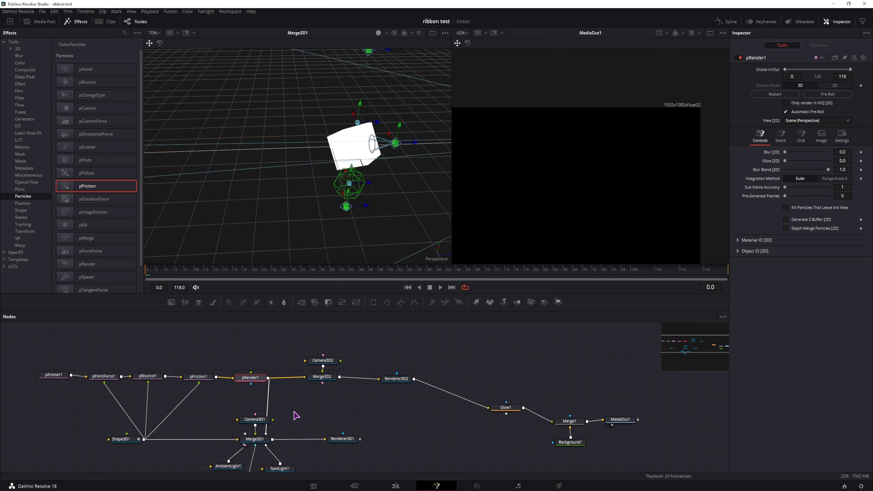
# - Shift pEmitter1, pPointForce1, pBounce1, pFriction1 and Shape3D1 away from pRender1 to open a gap, and add a pFlock node above it
pyautogui.click(251, 381)
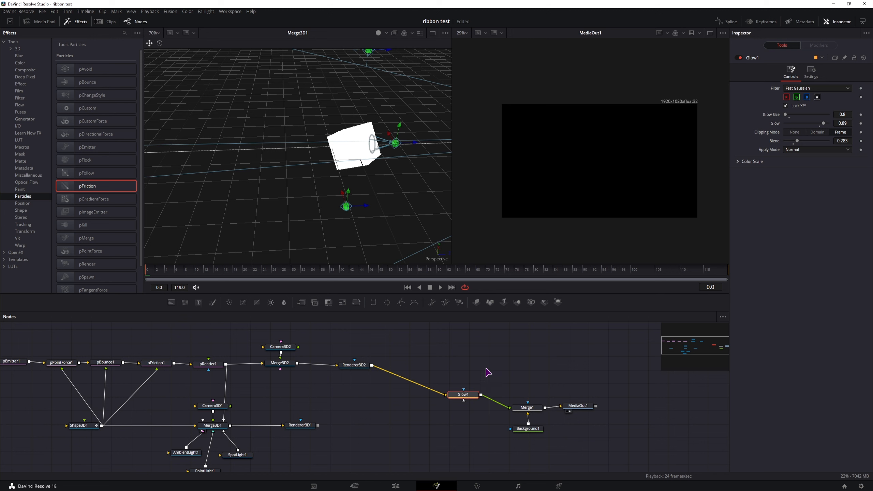
pyautogui.moveTo(238, 373); pyautogui.dragTo(64, 476)
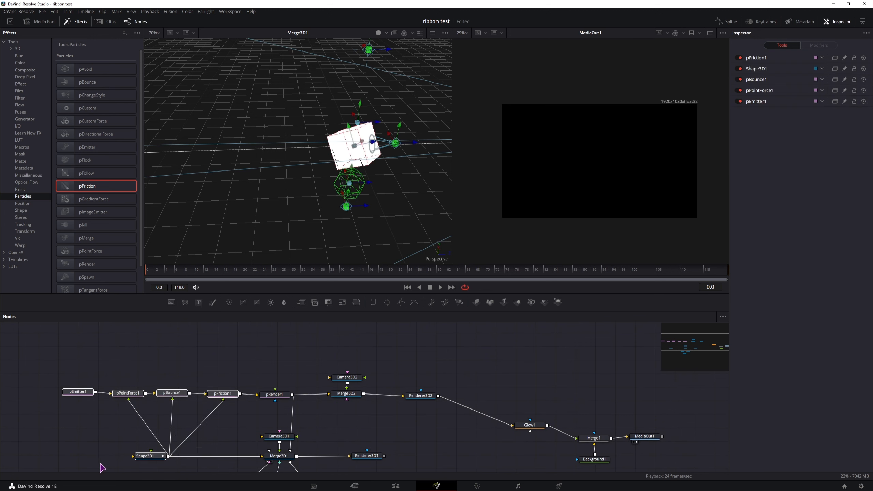
pyautogui.moveTo(227, 397); pyautogui.dragTo(183, 398)
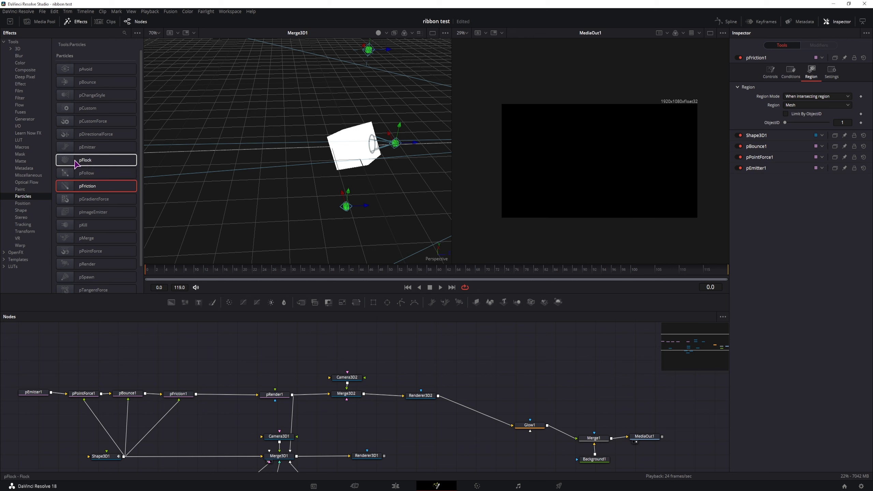
pyautogui.moveTo(82, 173); pyautogui.dragTo(155, 276)
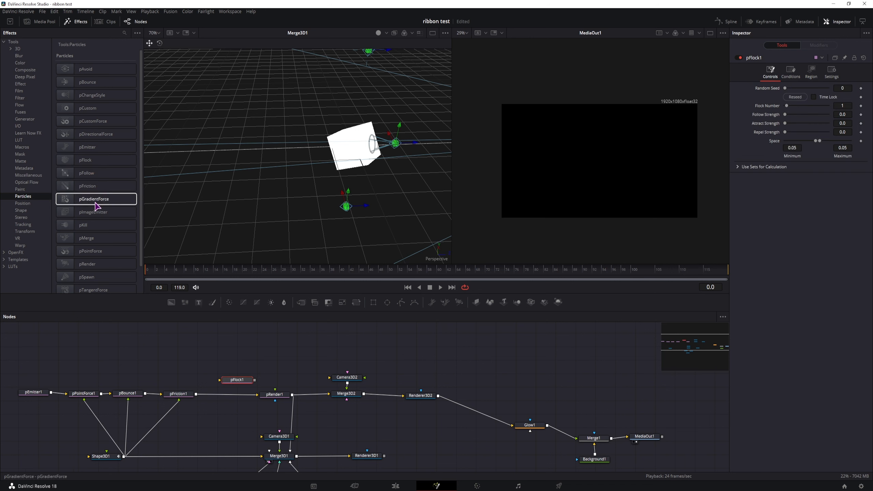
pyautogui.scroll(-5, 83, 262)
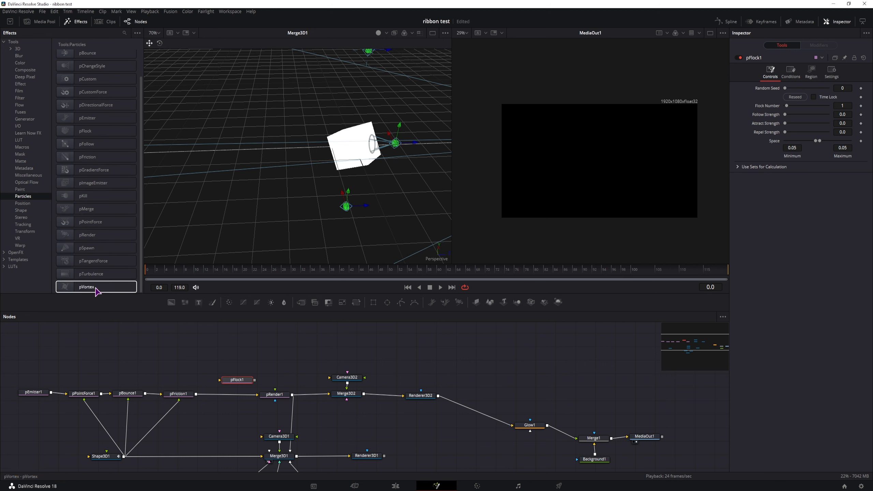